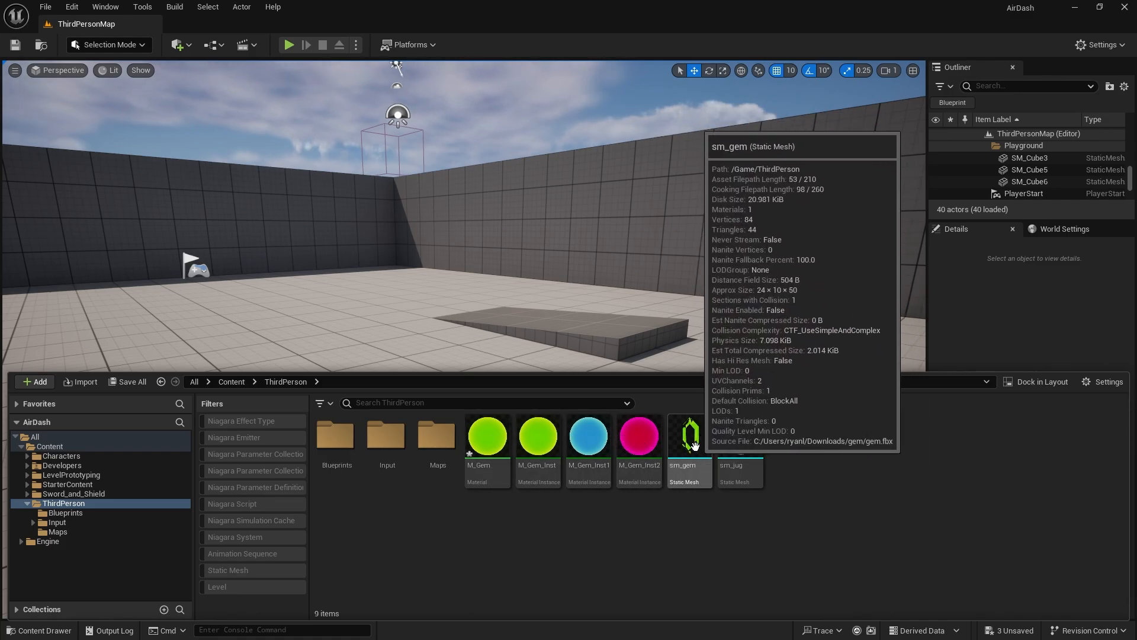
- Place the sm_jug static mesh on the open floor of the level
mouse_move(630, 447)
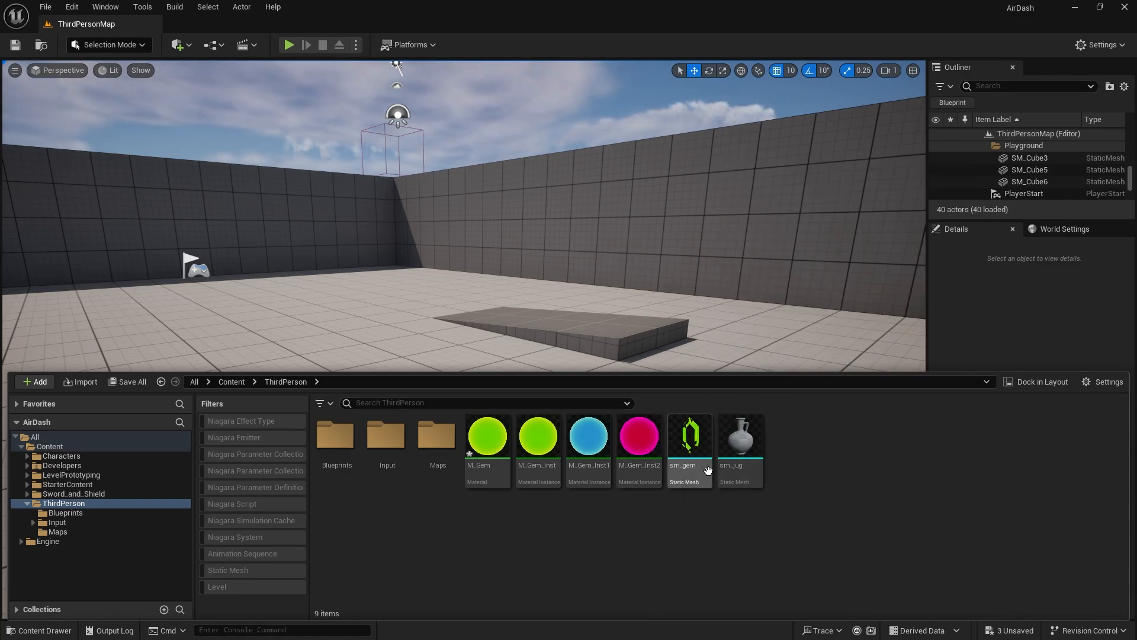
mouse_move(747, 462)
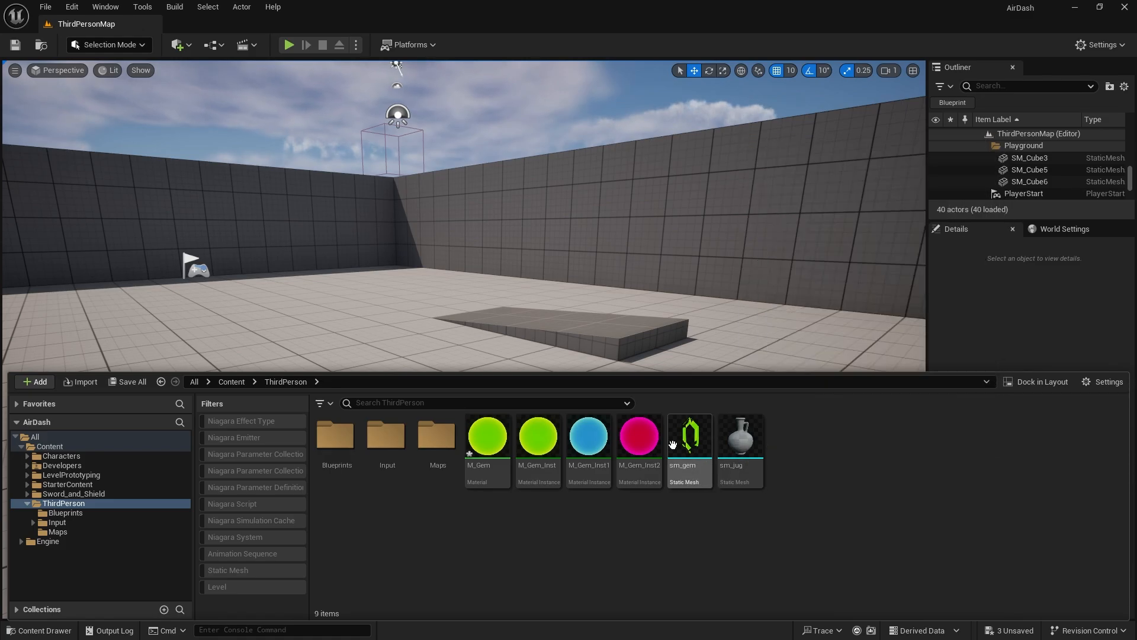
right_drag(590, 224, 604, 363)
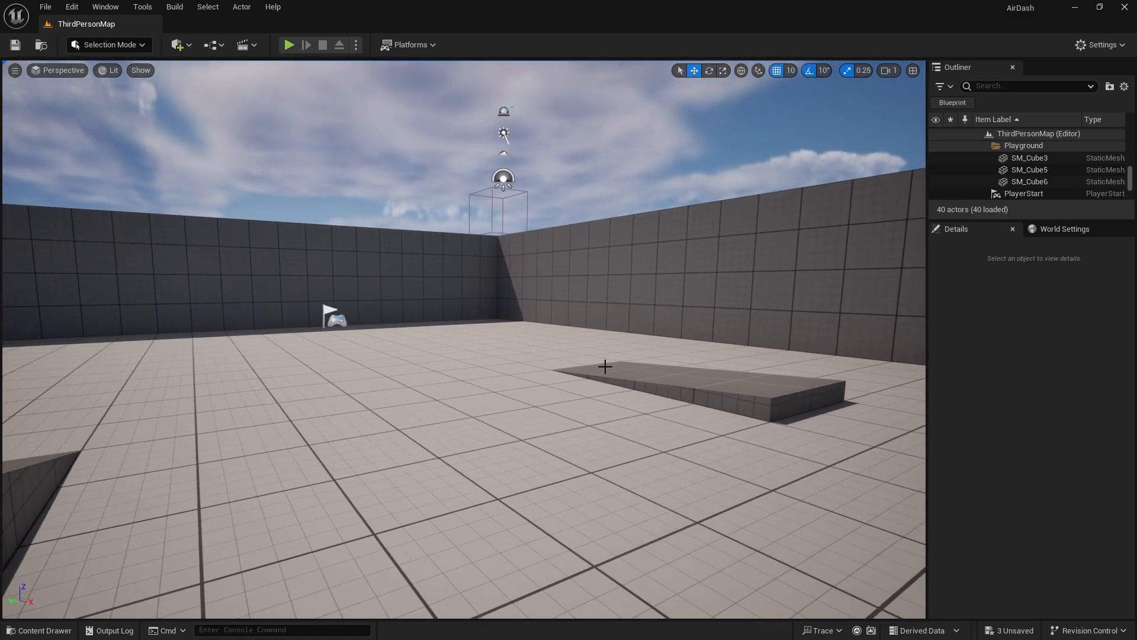
right_drag(327, 449, 328, 449)
click(39, 630)
click(740, 447)
drag(740, 447, 430, 424)
right_drag(495, 487, 440, 264)
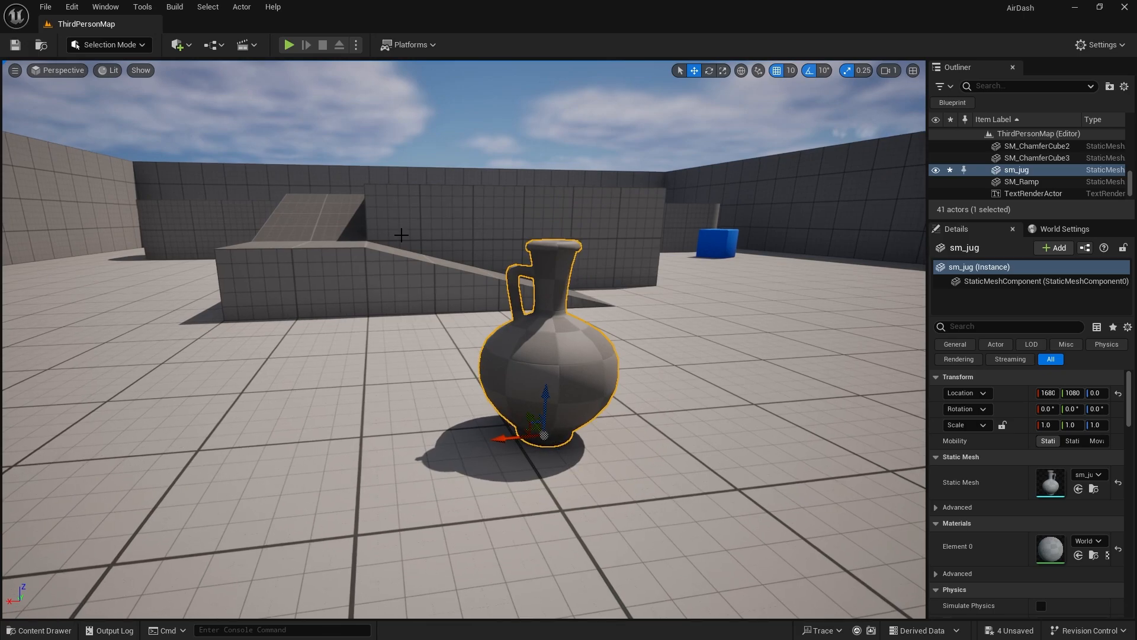
- Switch the editor to Fracture mode and widen the viewport so the jug has more room
click(108, 47)
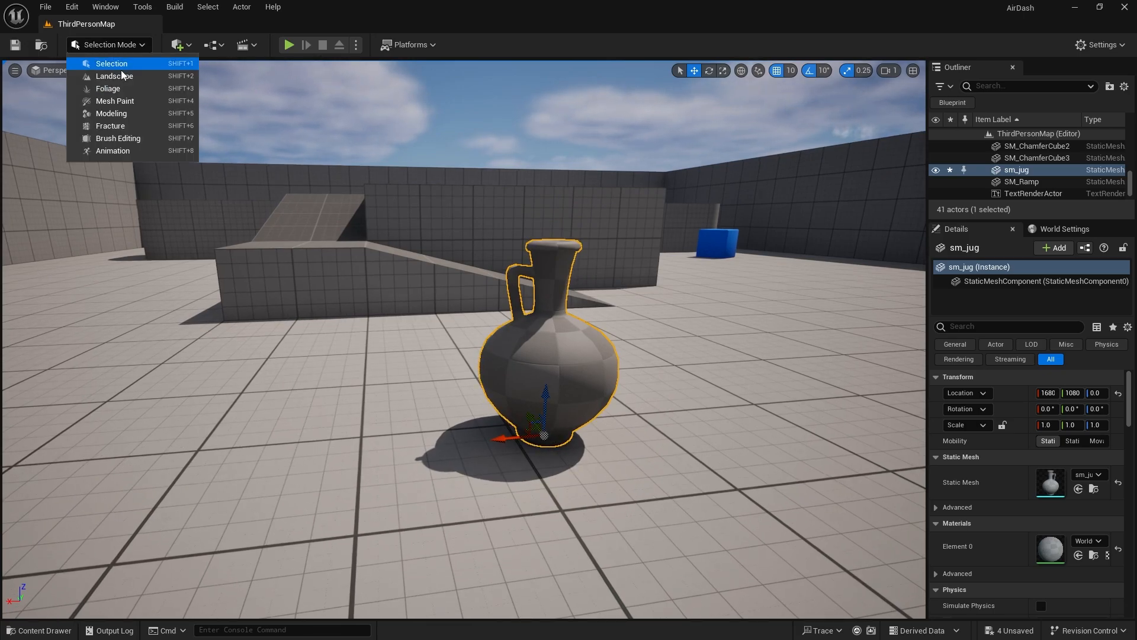
click(116, 126)
right_drag(617, 251, 669, 418)
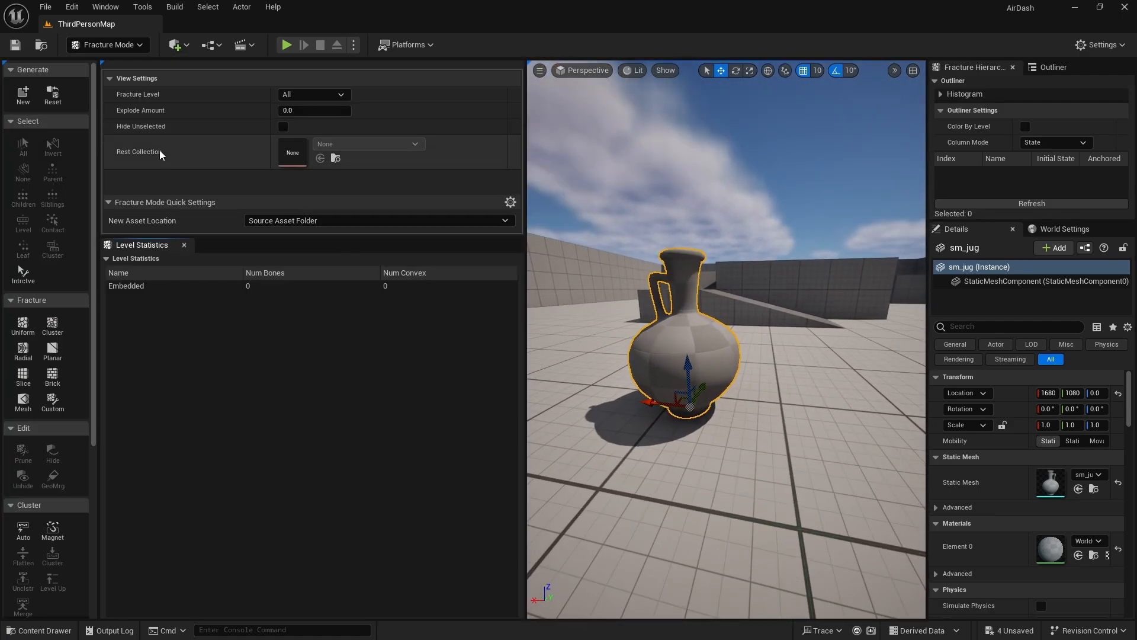
right_drag(528, 253, 548, 255)
drag(524, 250, 357, 249)
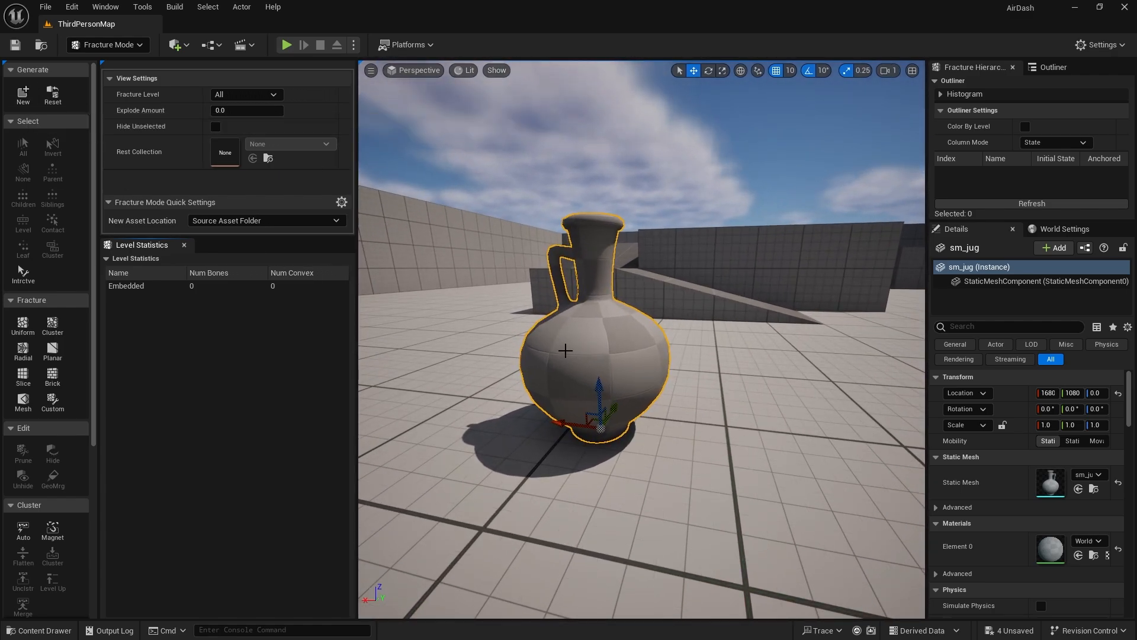
- Create a geometry collection named GC_sm_jug from the jug in the ThirdPerson folder
click(23, 94)
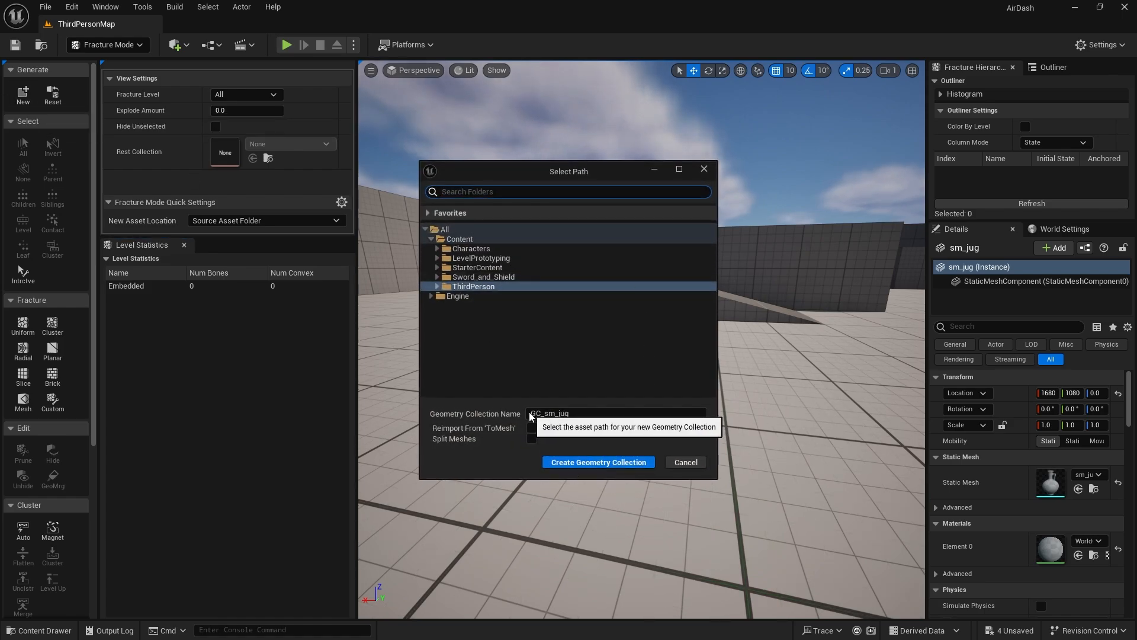
click(555, 414)
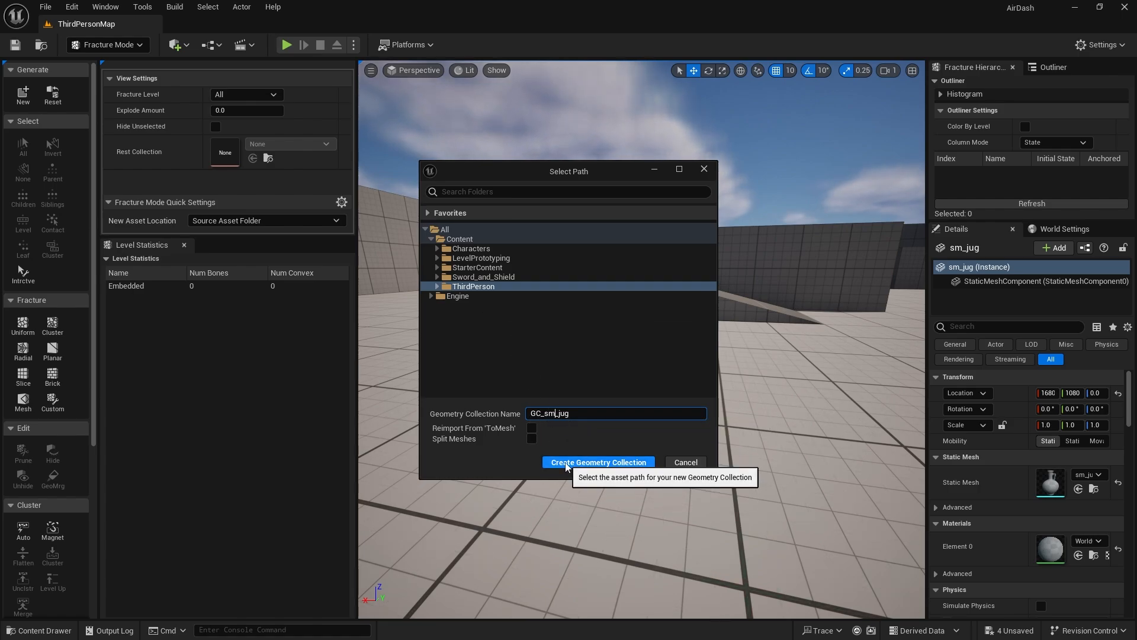
click(583, 465)
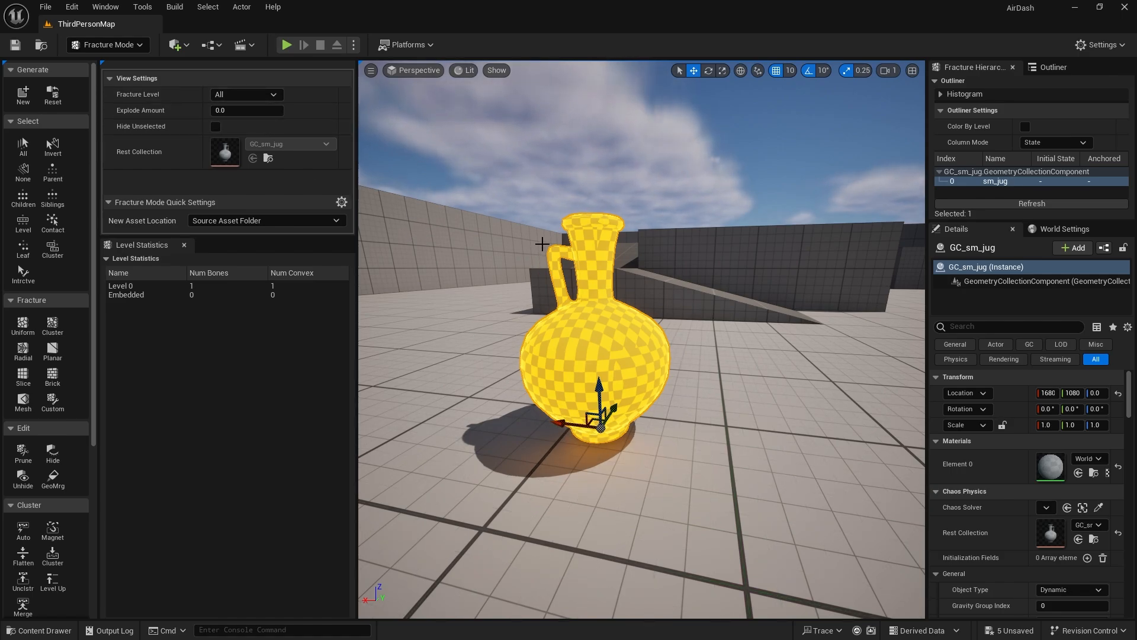
- Fracture the jug with the Uniform method at its default settings
scroll(36, 320, down, 2)
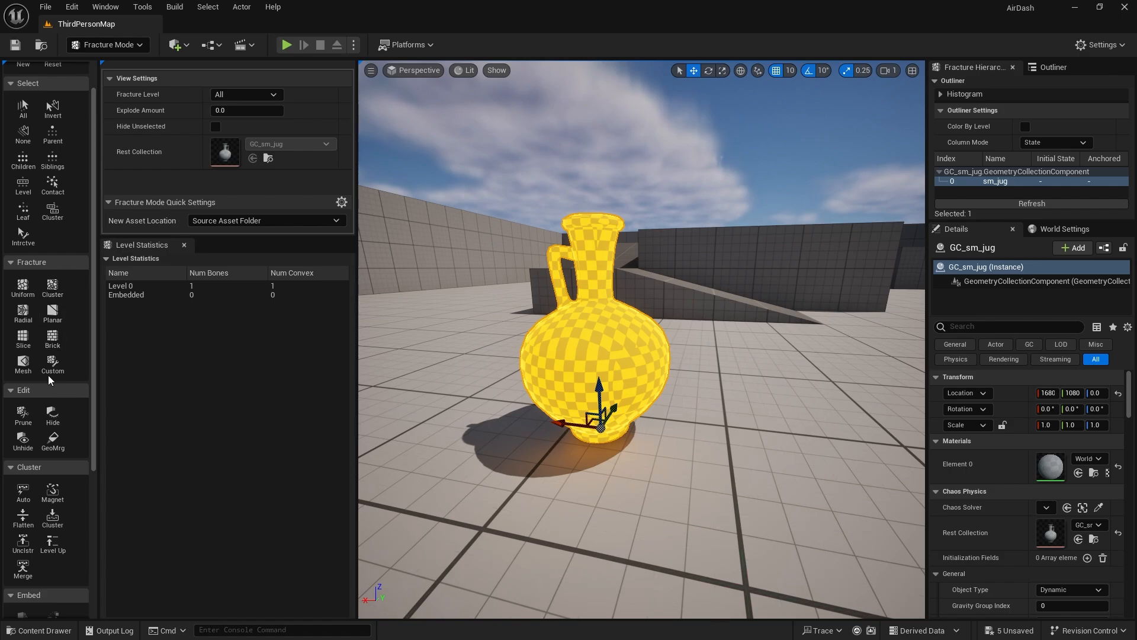
click(25, 292)
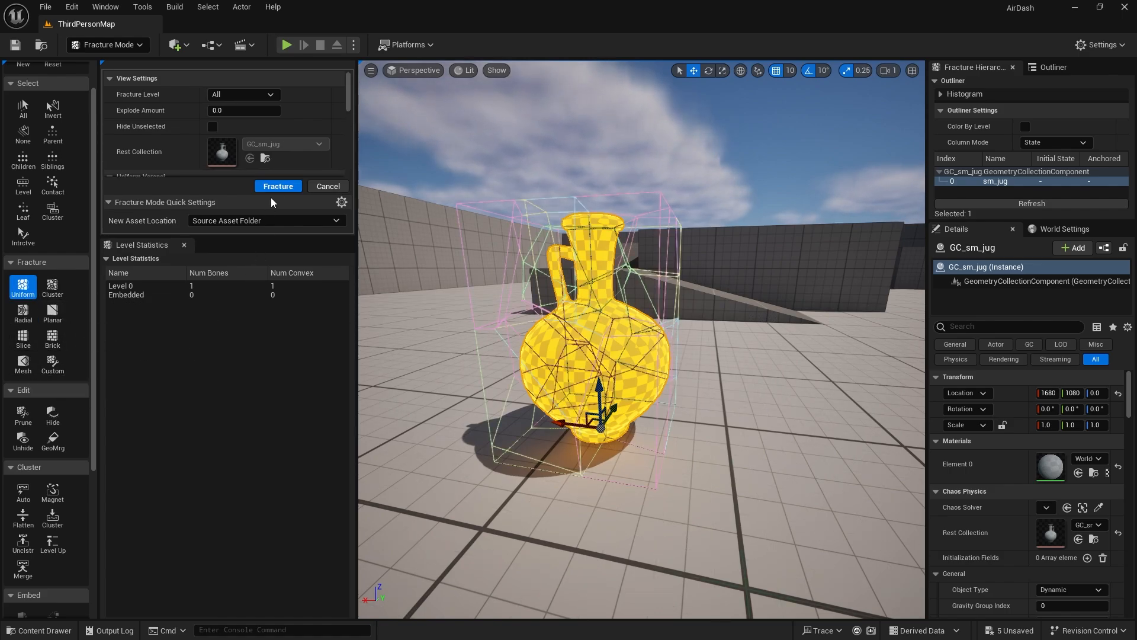
right_drag(642, 264, 716, 350)
key(f)
alt+drag(710, 361, 454, 318)
scroll(587, 360, down, 5)
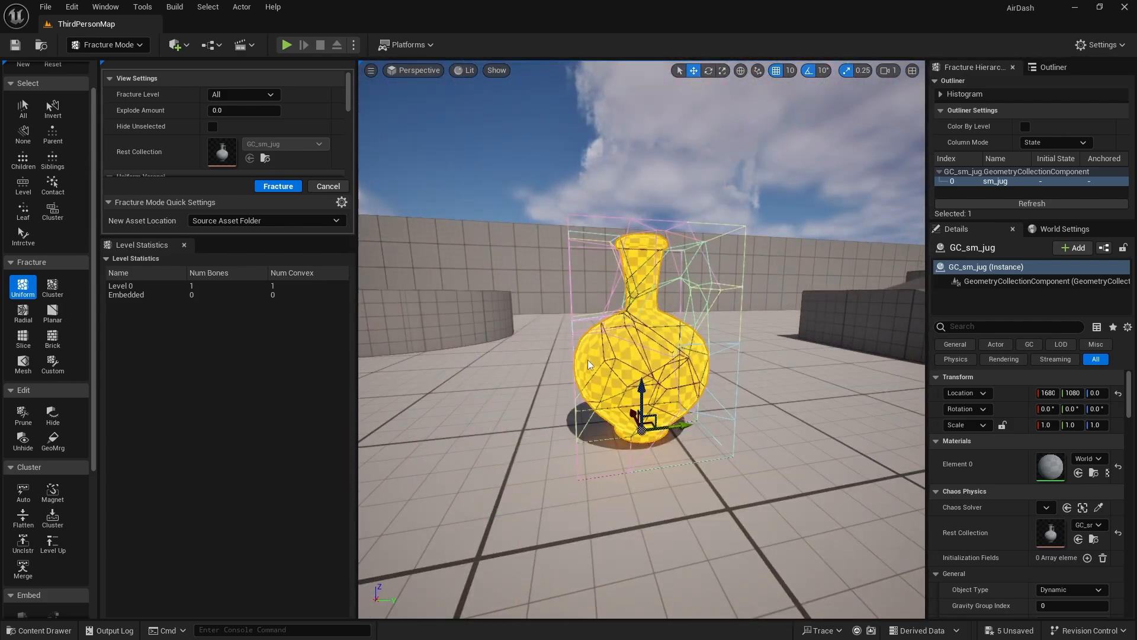
click(263, 190)
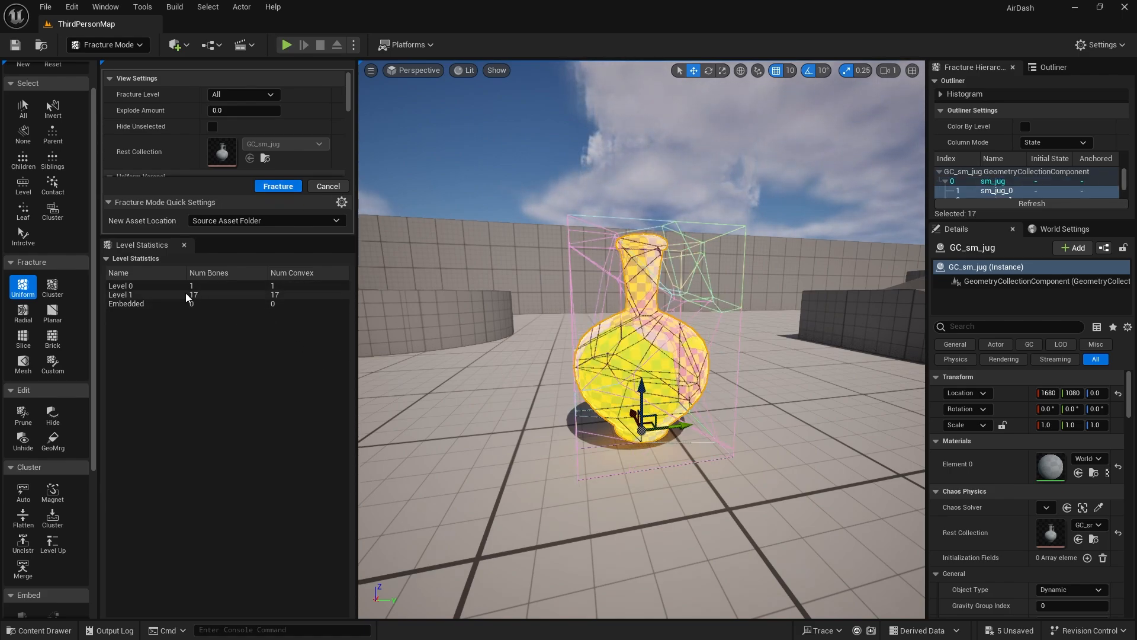
- Fracture the resulting jug pieces once more with the Uniform method and leave the tool
alt+drag(607, 490, 496, 349)
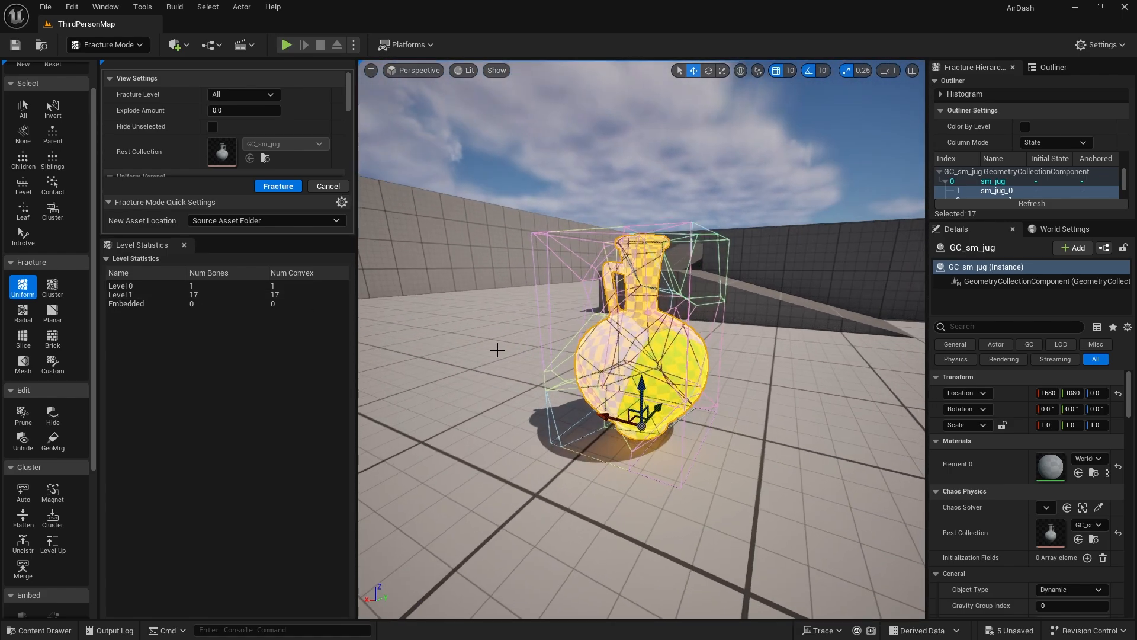
click(264, 187)
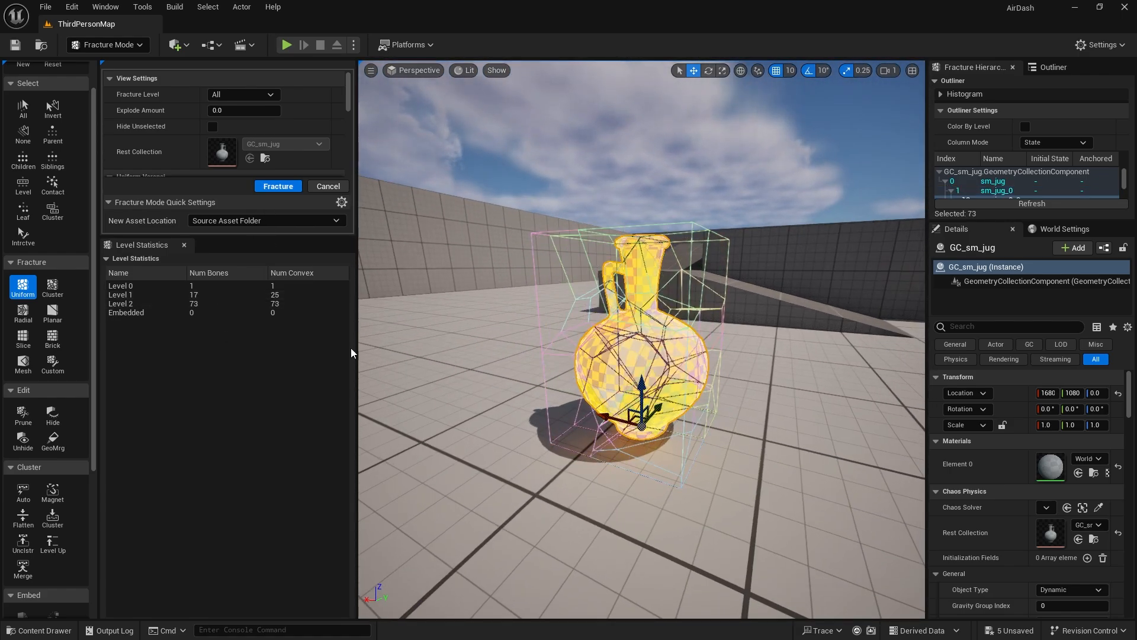
alt+drag(652, 467, 752, 379)
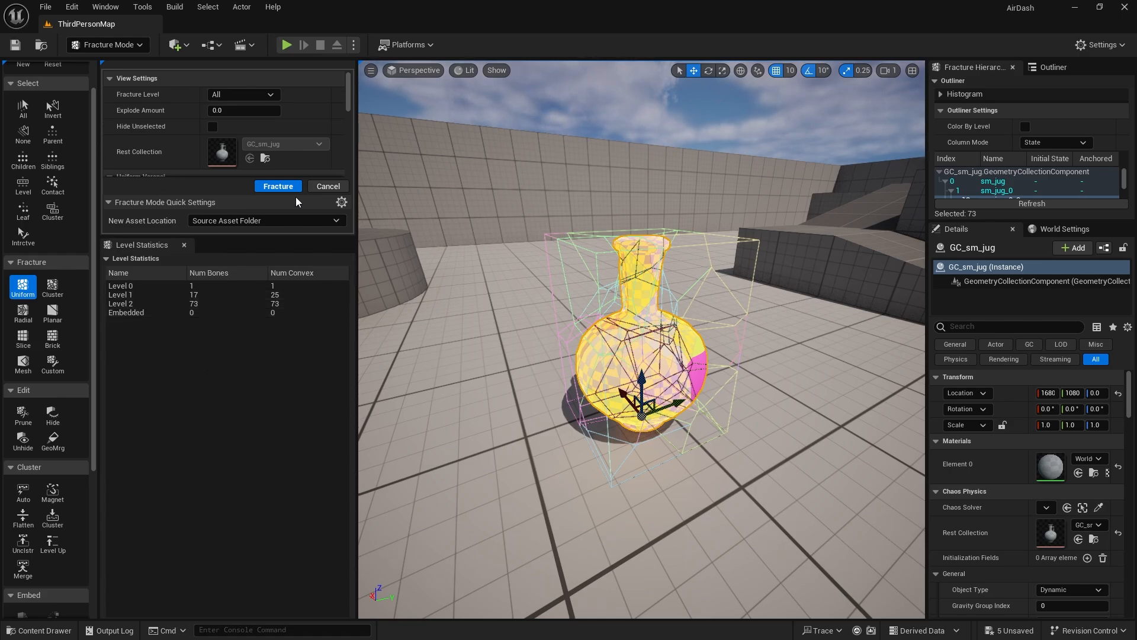
click(327, 187)
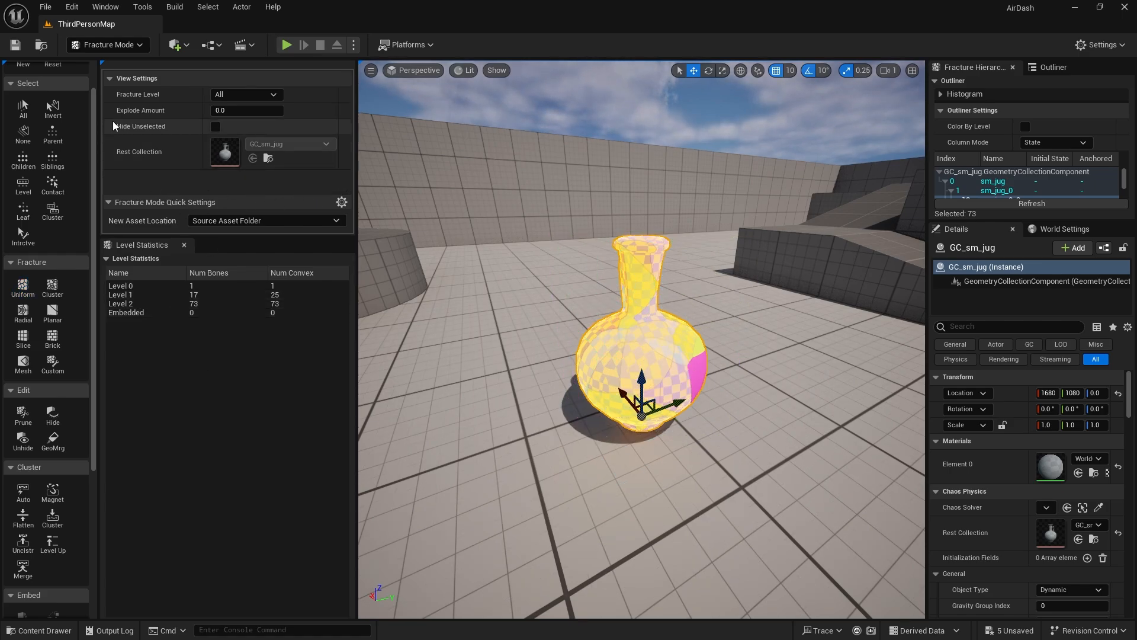
- Switch the editor from Fracture mode back to Selection mode
scroll(18, 236, up, 2)
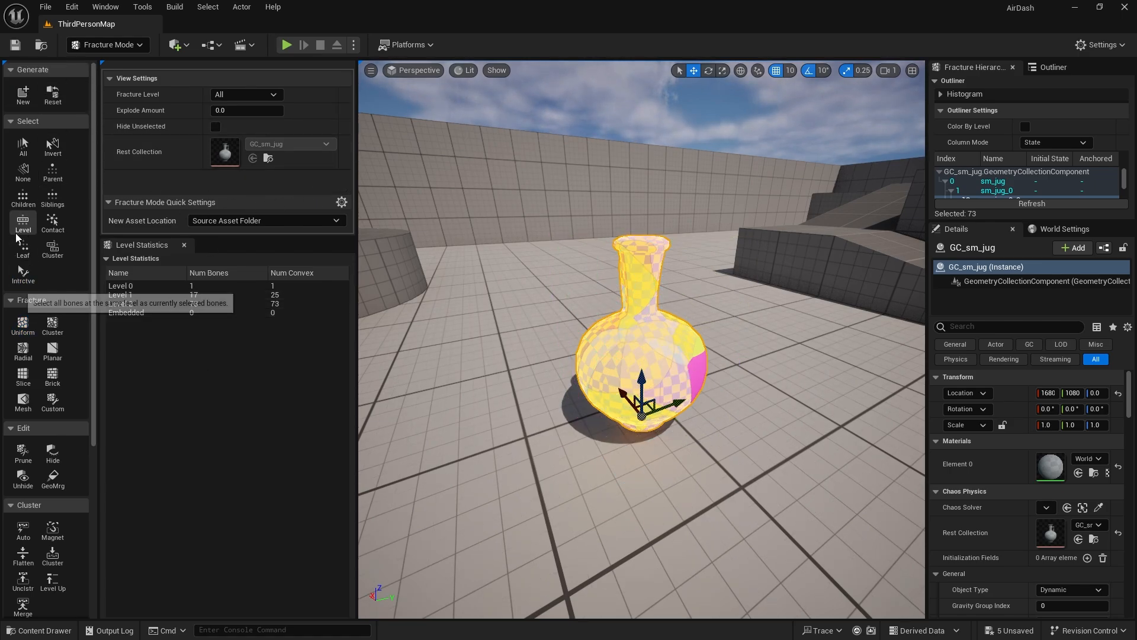
click(104, 48)
click(113, 68)
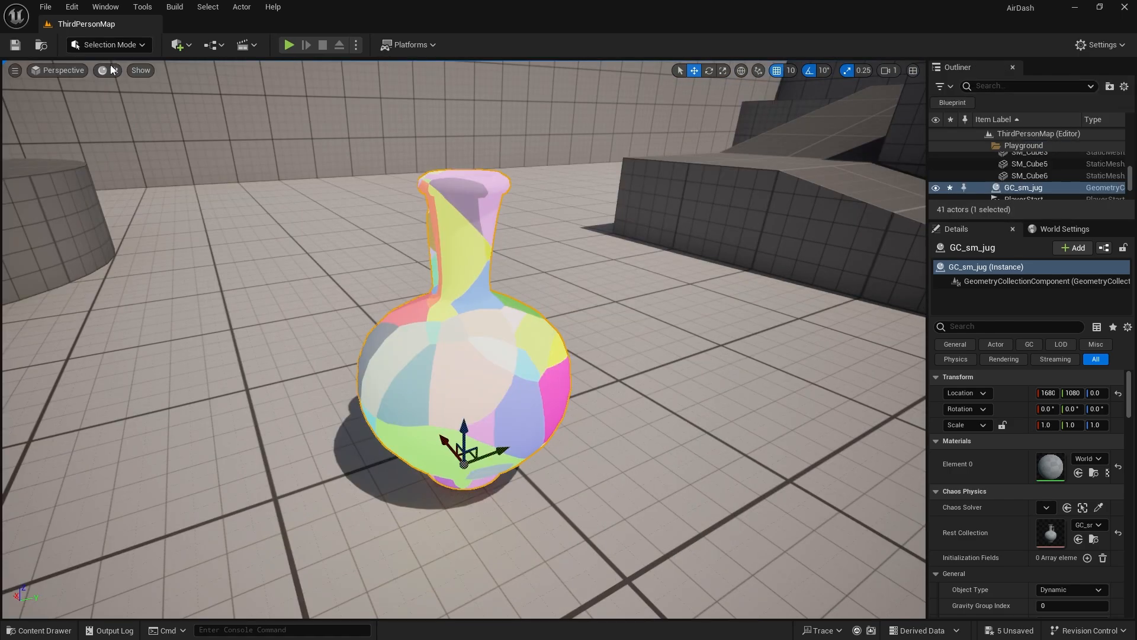
- Raise the fractured jug to a Z location of 270, simulate its fall onto the floor, and stop the simulation
right_drag(604, 443, 726, 426)
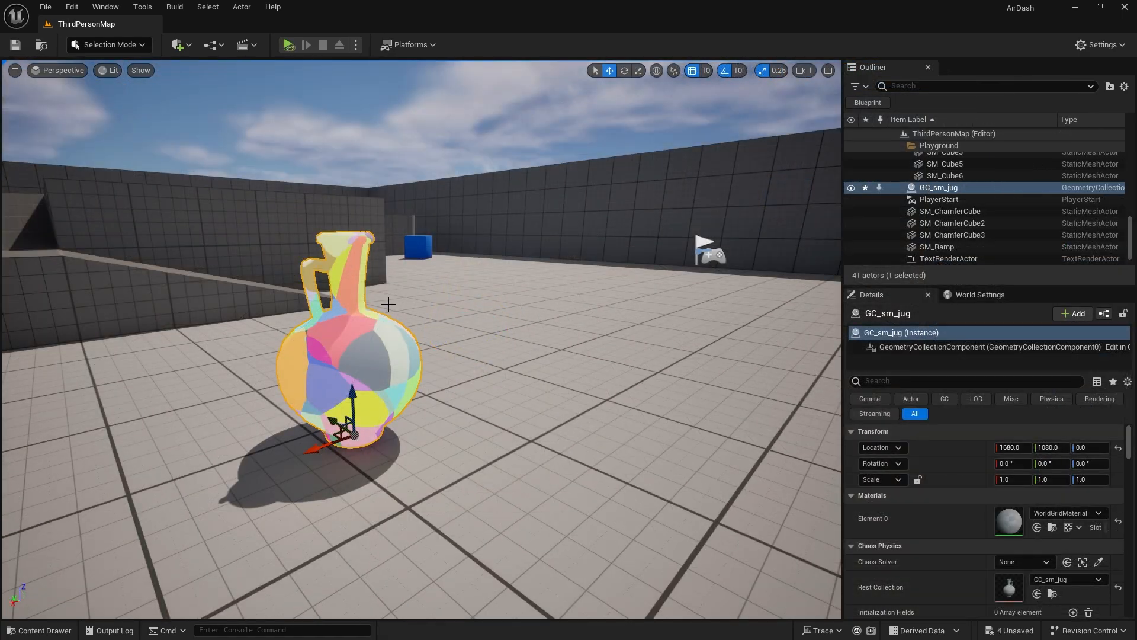
right_drag(423, 382, 290, 375)
drag(470, 393, 464, 163)
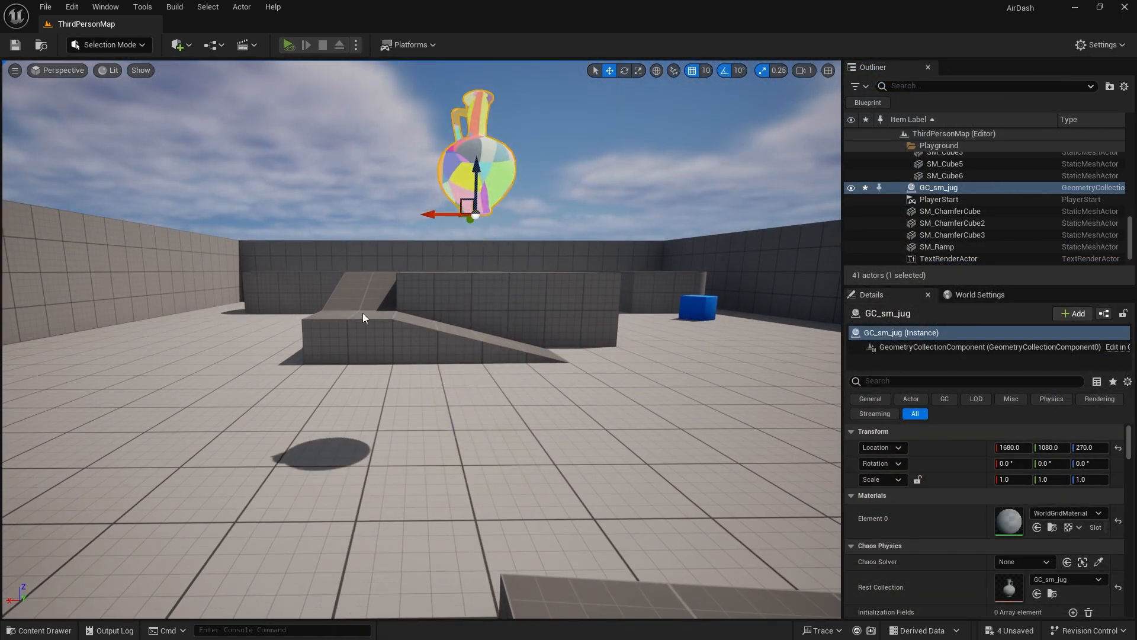
key(alt+p)
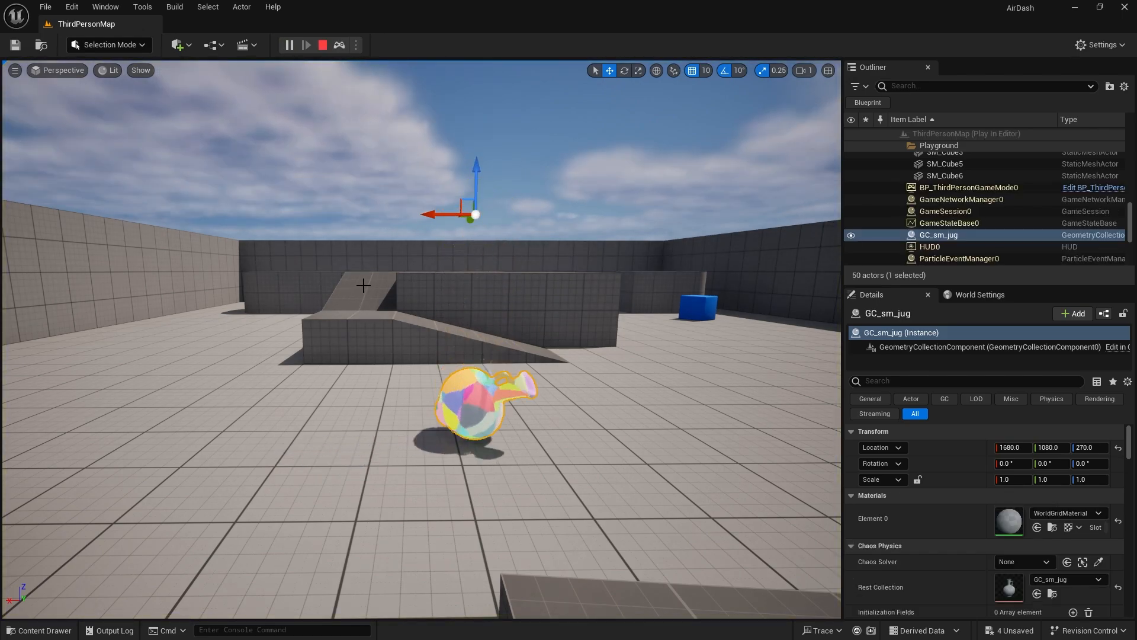
key(a)
right_drag(470, 456, 605, 465)
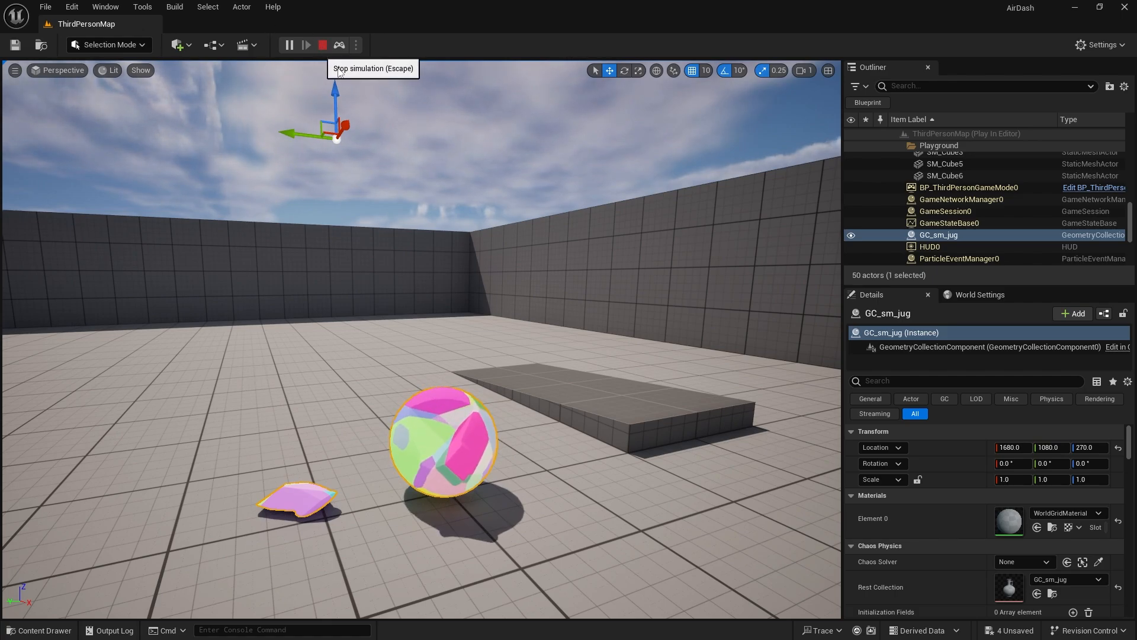
key(Escape)
- Lower the fractured jug back to the floor at a Z location of 0
right_drag(432, 288, 409, 255)
key(s)
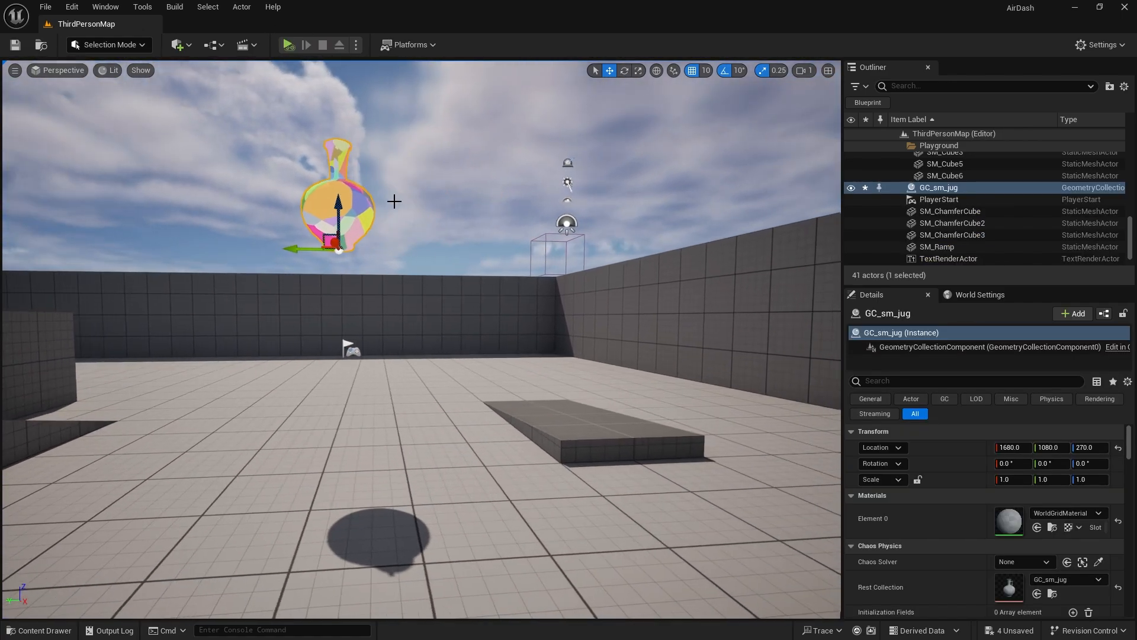
drag(333, 203, 332, 419)
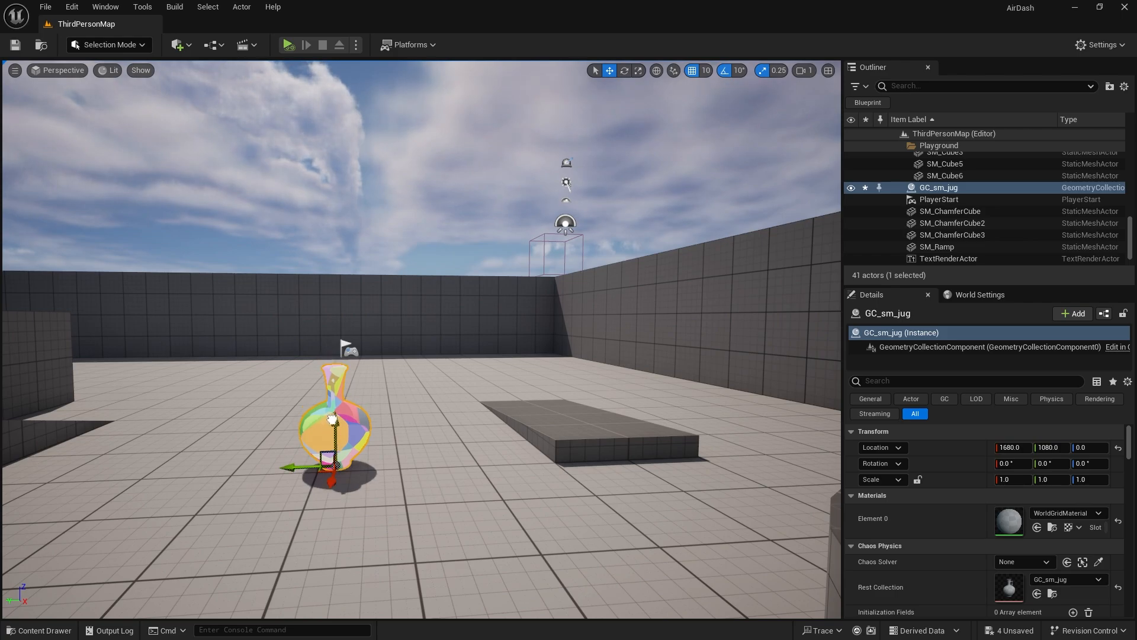
- Set the jug's three damage thresholds to 5000, 500 and 50
scroll(981, 492, down, 10)
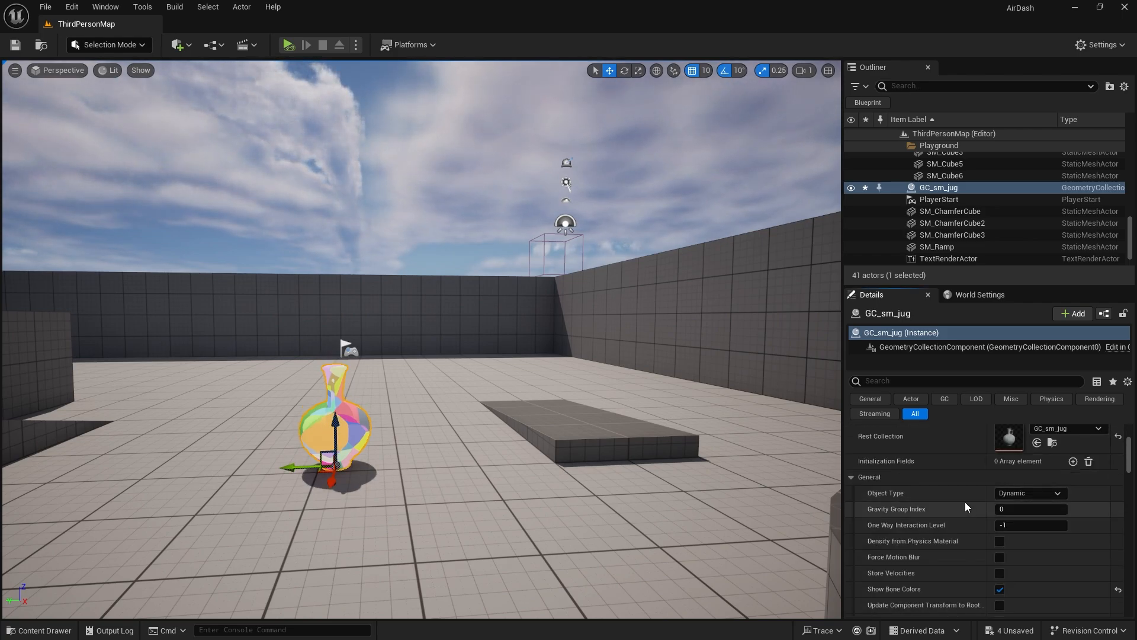
scroll(962, 499, down, 2)
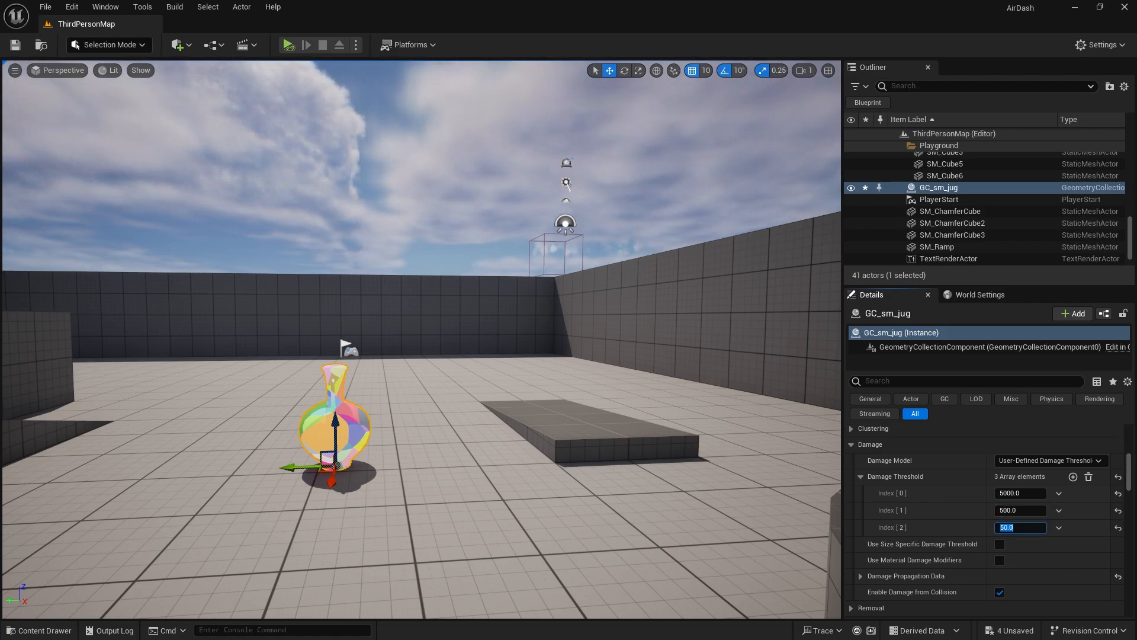
- Raise the jug above the floor again, simulate its fall to test the damage thresholds, and stop the simulation
right_drag(313, 112, 280, 158)
key(s)
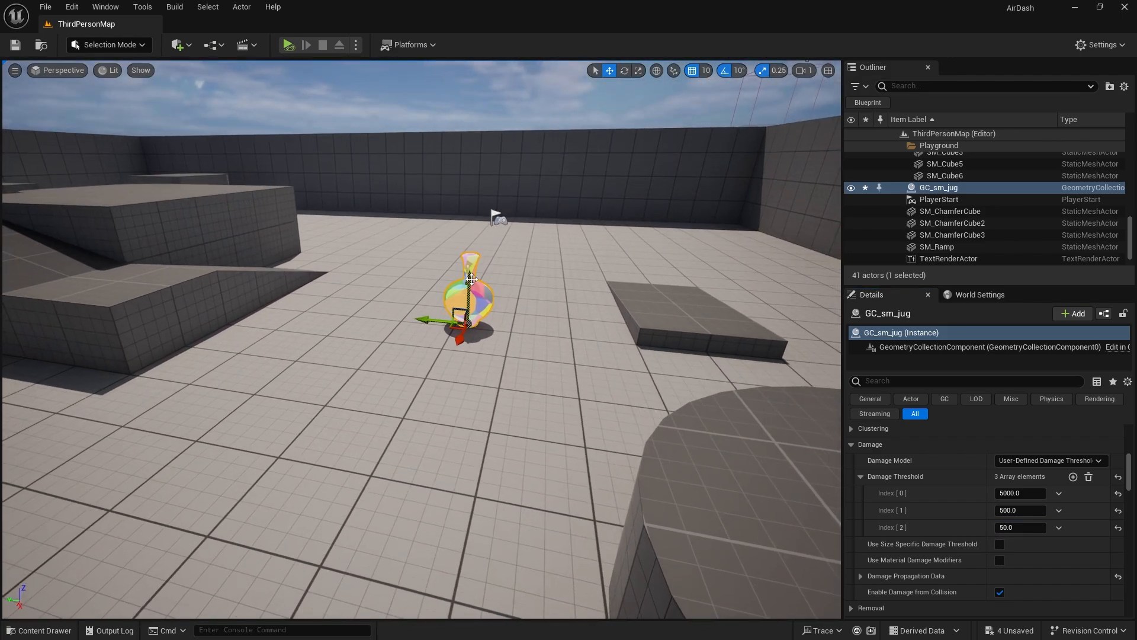
drag(471, 275, 423, 155)
right_drag(423, 155, 397, 157)
key(s)
click(289, 46)
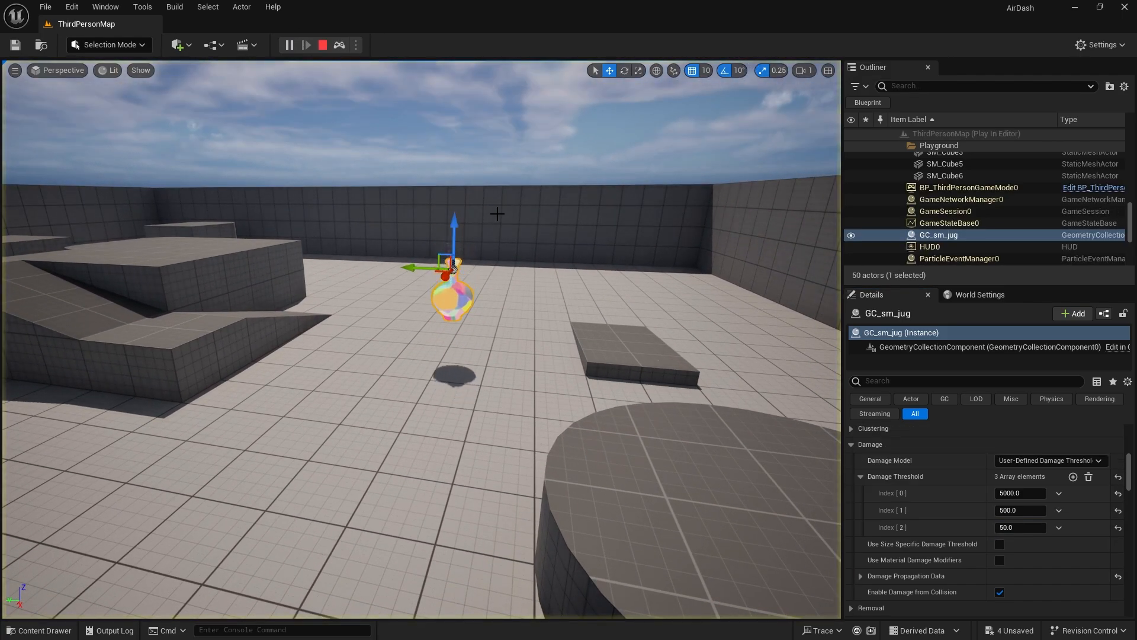
key(d)
right_drag(342, 151, 343, 152)
key(w)
click(322, 45)
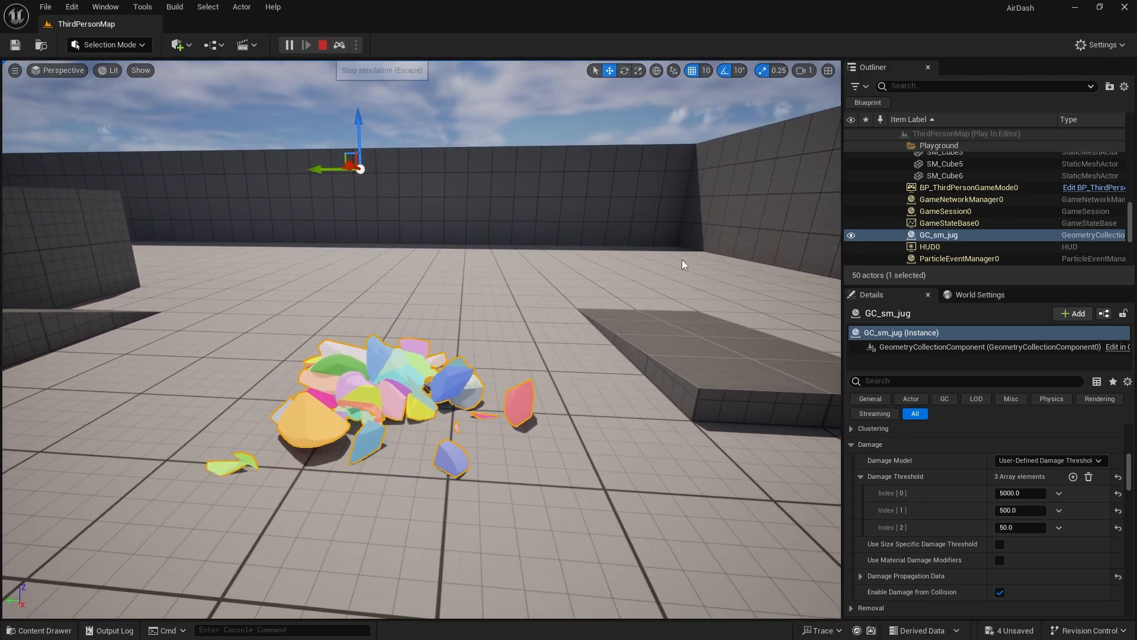
- Lower the fractured jug from the air and snap it onto the floor
key(f)
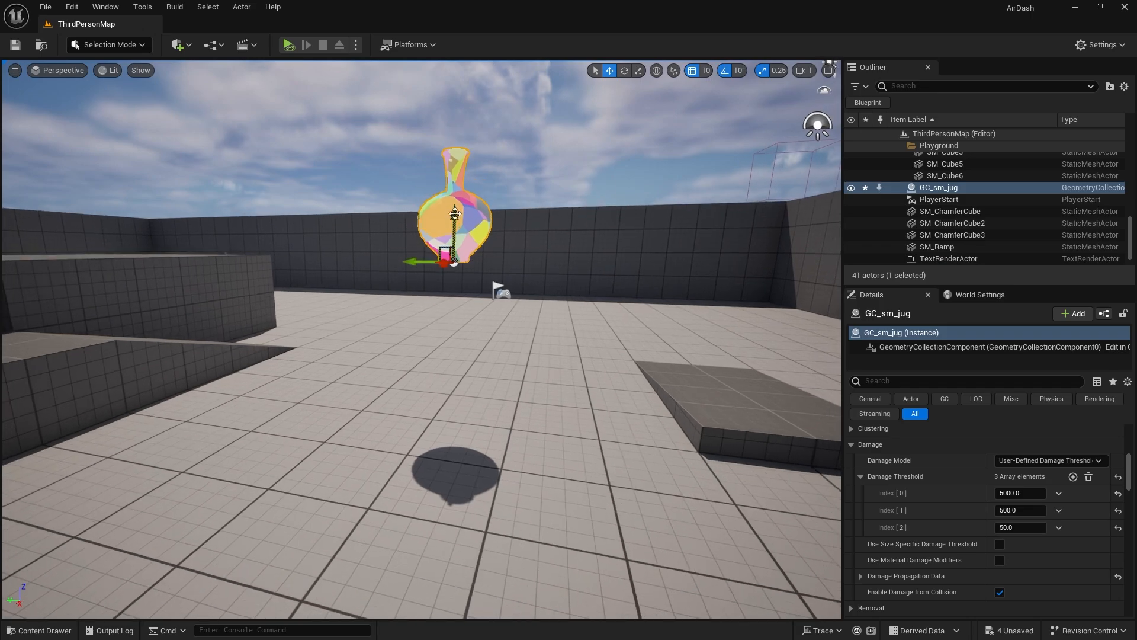
drag(472, 358, 472, 370)
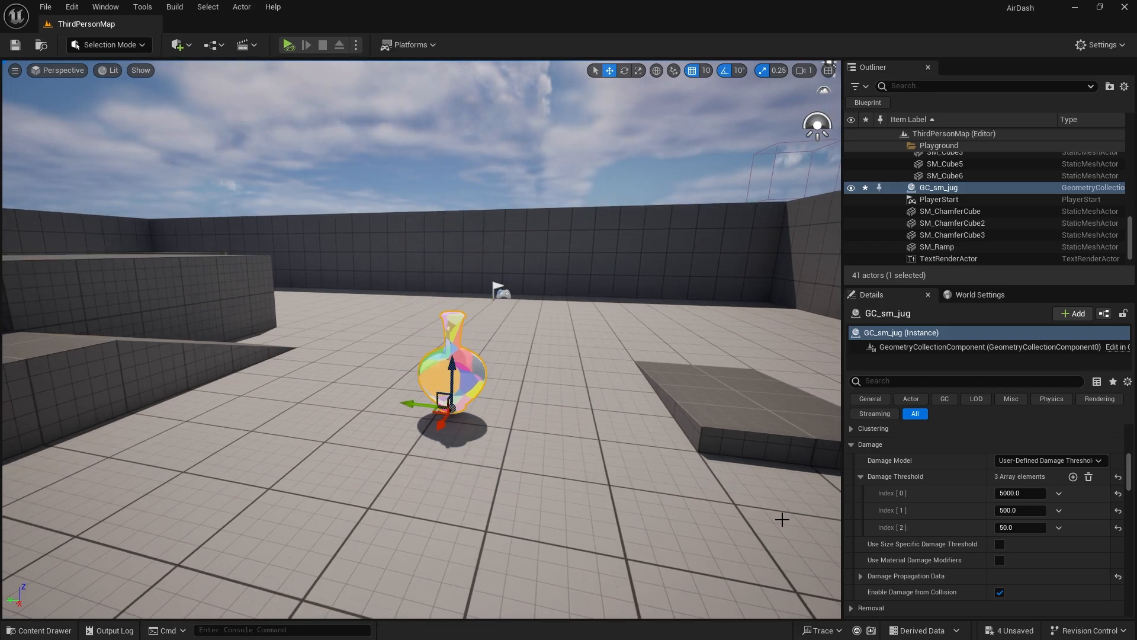
key(w)
key(d)
right_drag(605, 429, 516, 408)
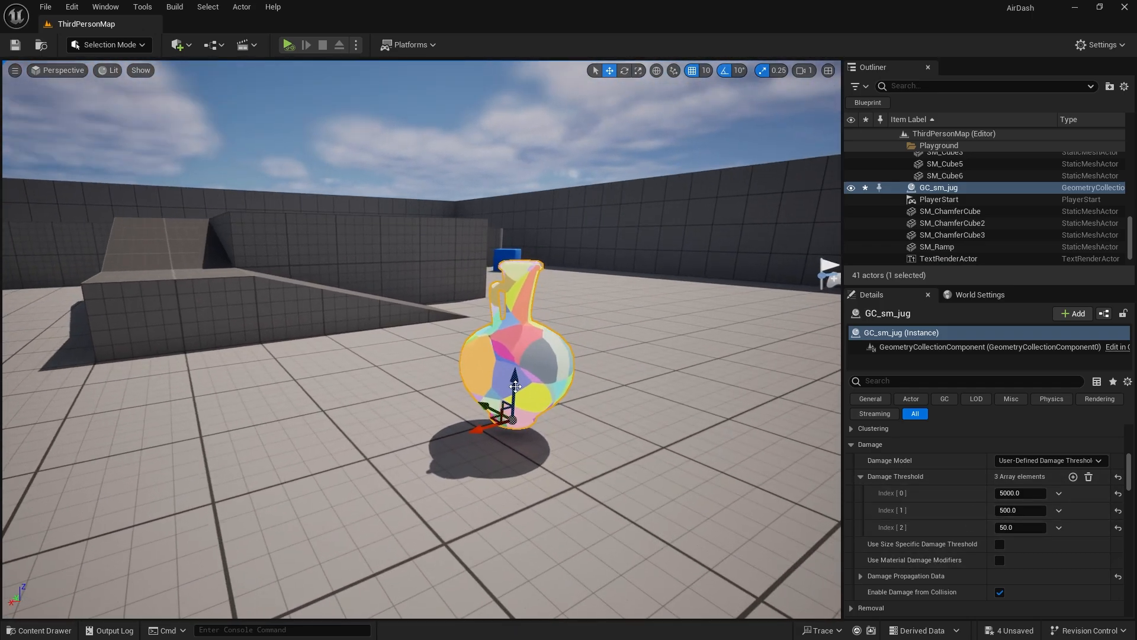
key(End)
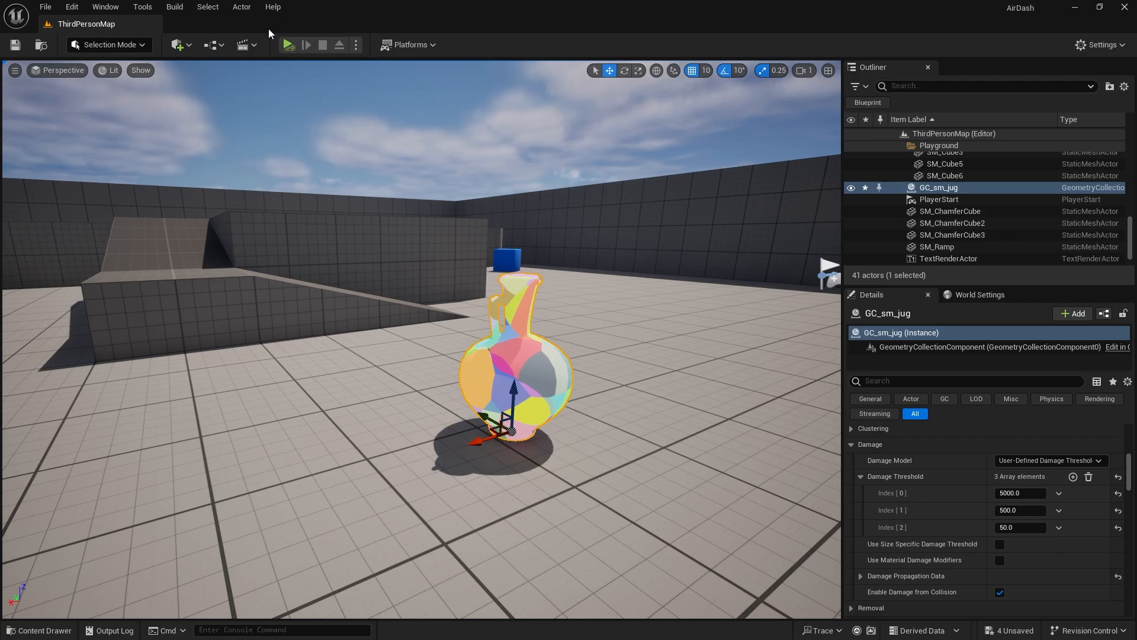
- Simulate the fractured jug standing on the floor, inspect it from another side, and stop the simulation
key(alt+p)
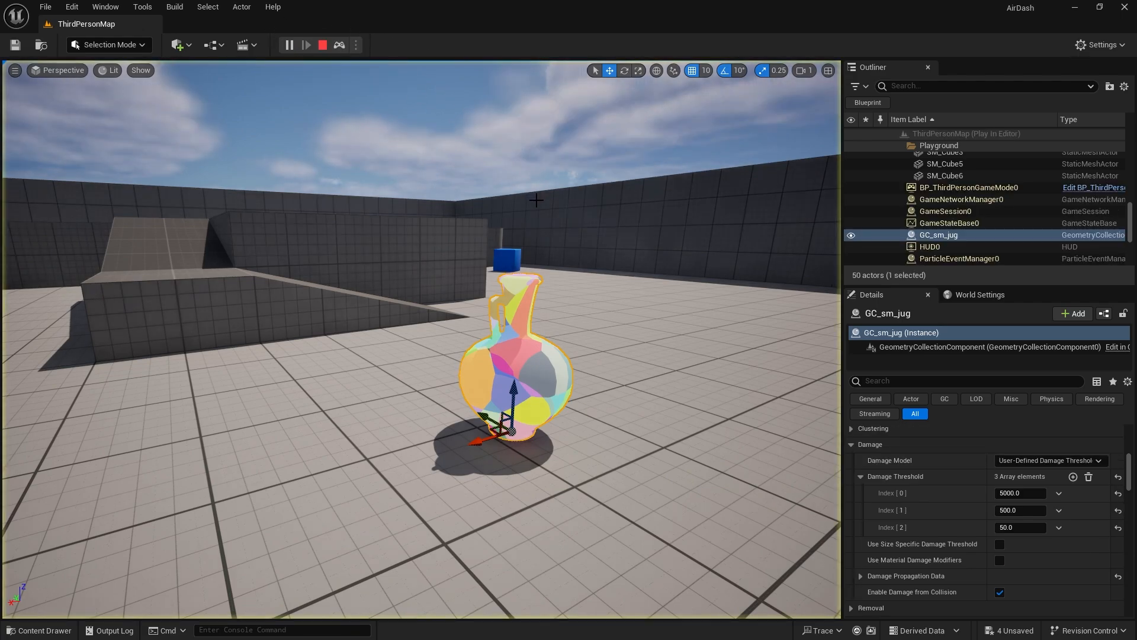
right_drag(539, 293, 515, 290)
key(w)
right_drag(448, 163, 509, 164)
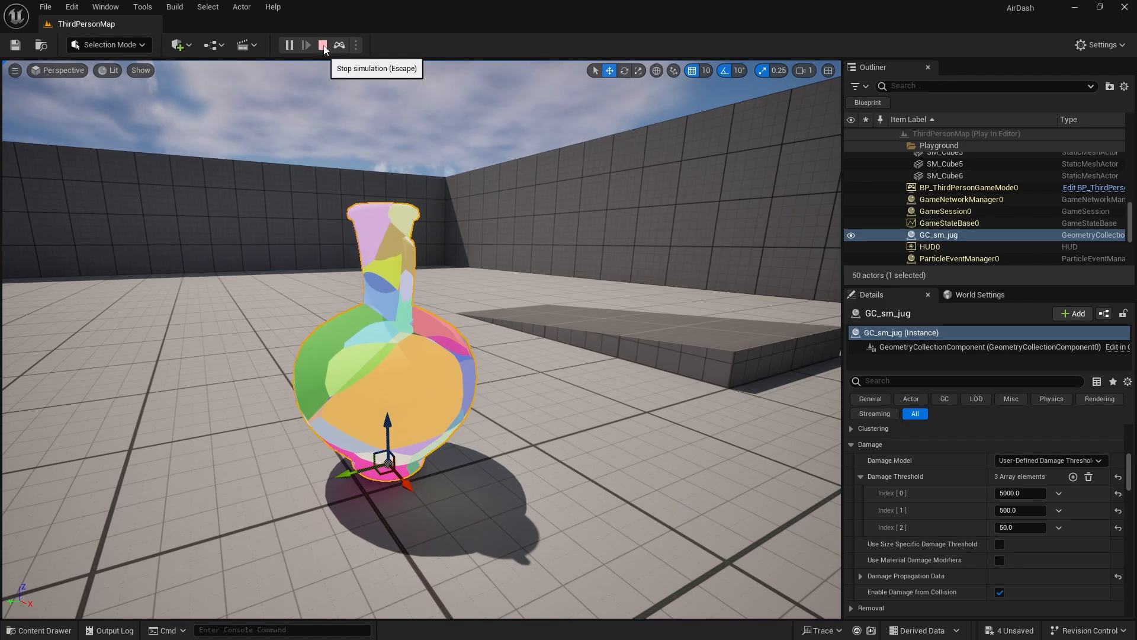
key(Escape)
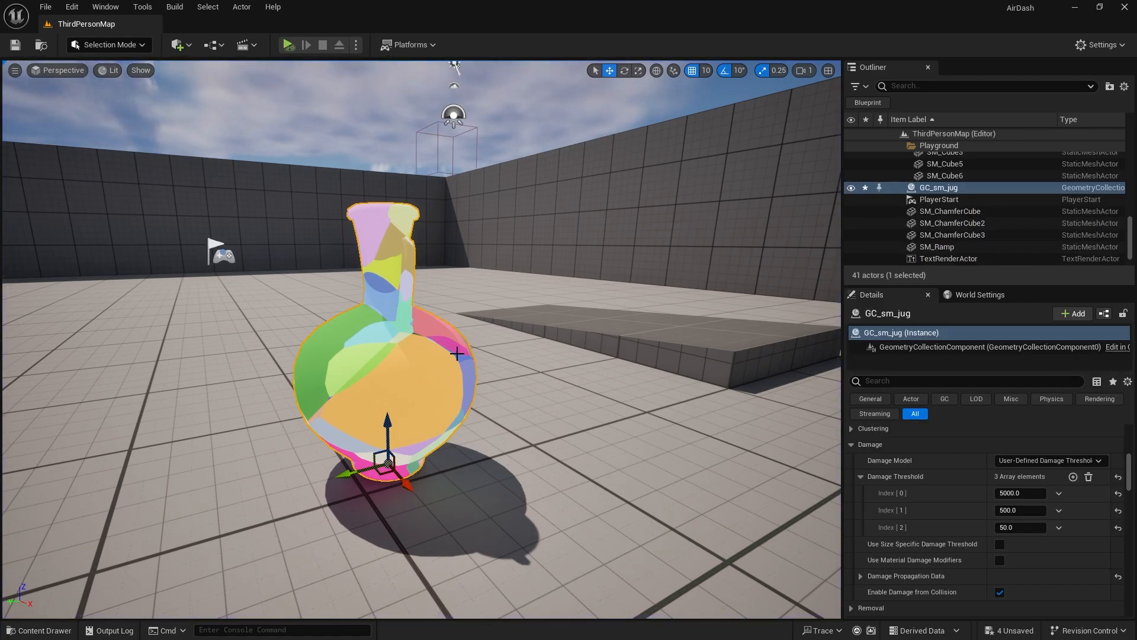
- Turn off Show Bone Colors on the jug so it displays its regular material
scroll(875, 464, up, 5)
scroll(940, 531, down, 2)
click(1000, 551)
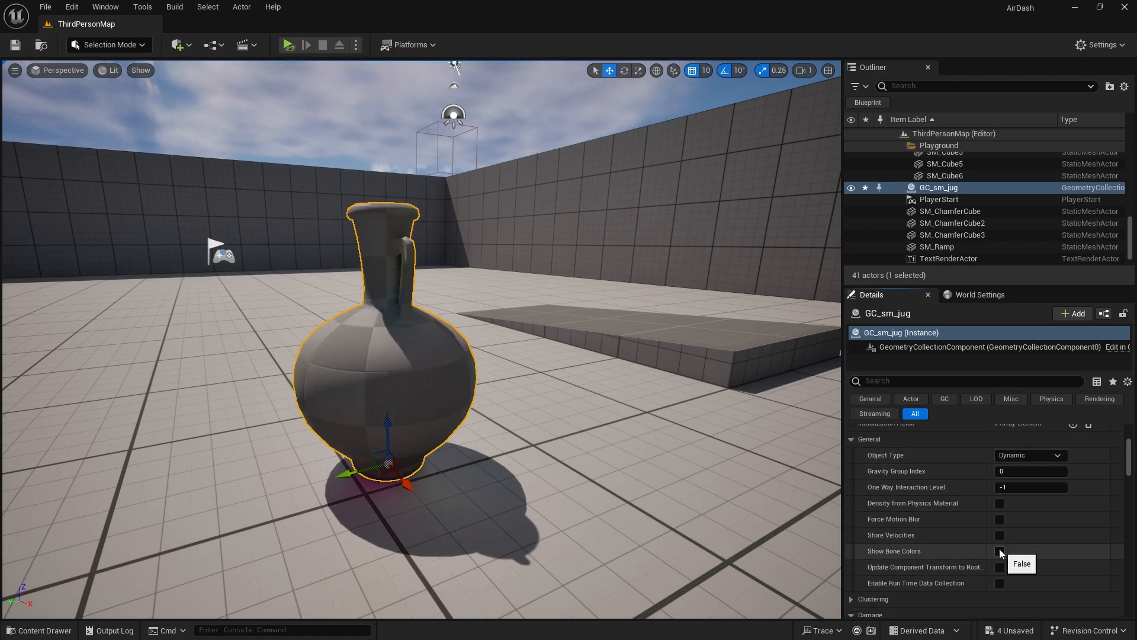
right_drag(433, 311, 364, 208)
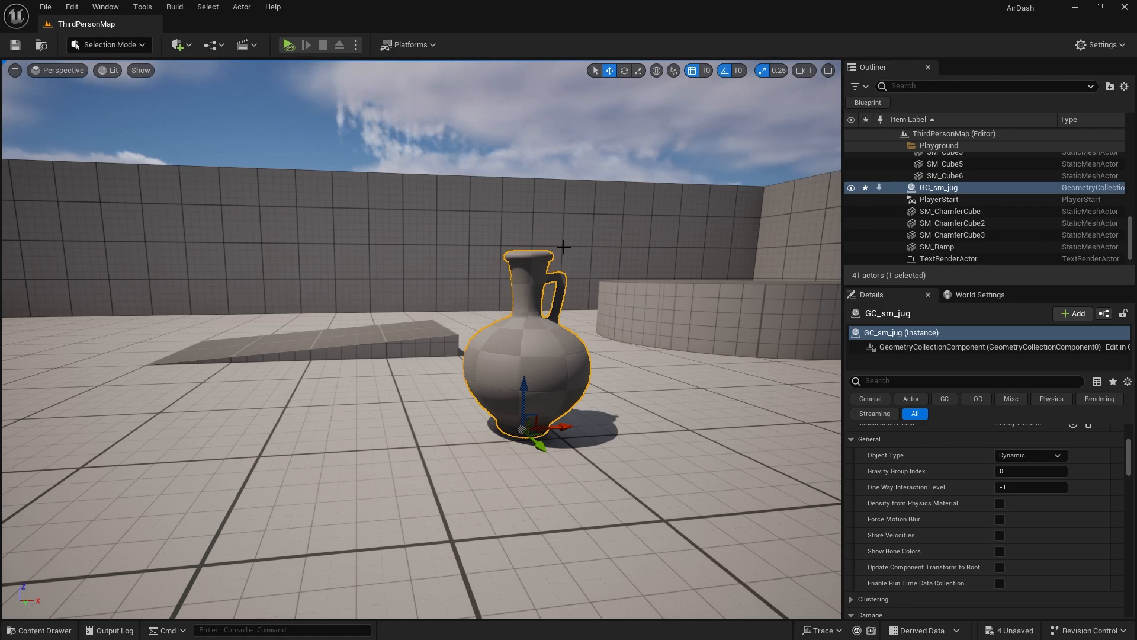
- Open the jug's GC_sm_jug rest collection asset and set its damage thresholds to 5000, 500 and 50
scroll(955, 532, up, 4)
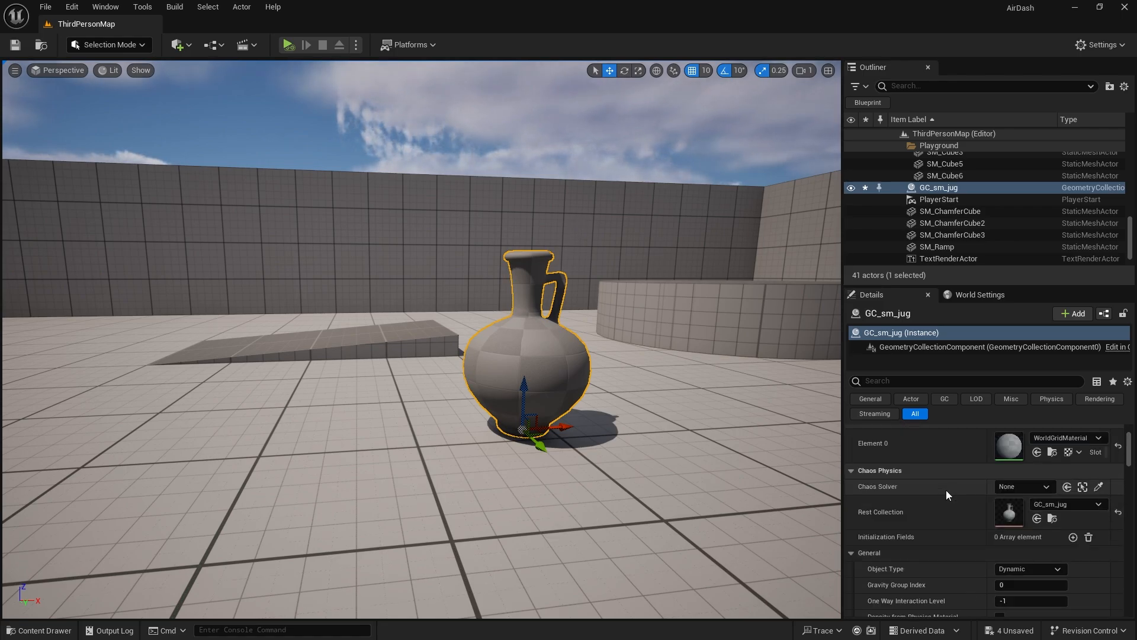
double_click(1010, 510)
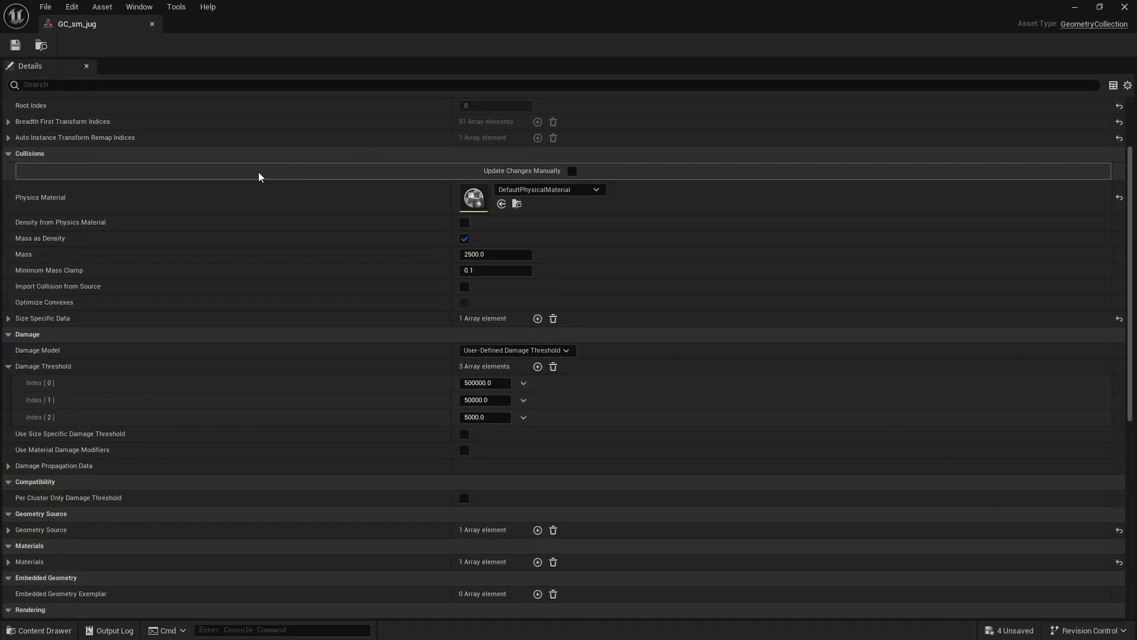
scroll(407, 393, down, 2)
click(481, 326)
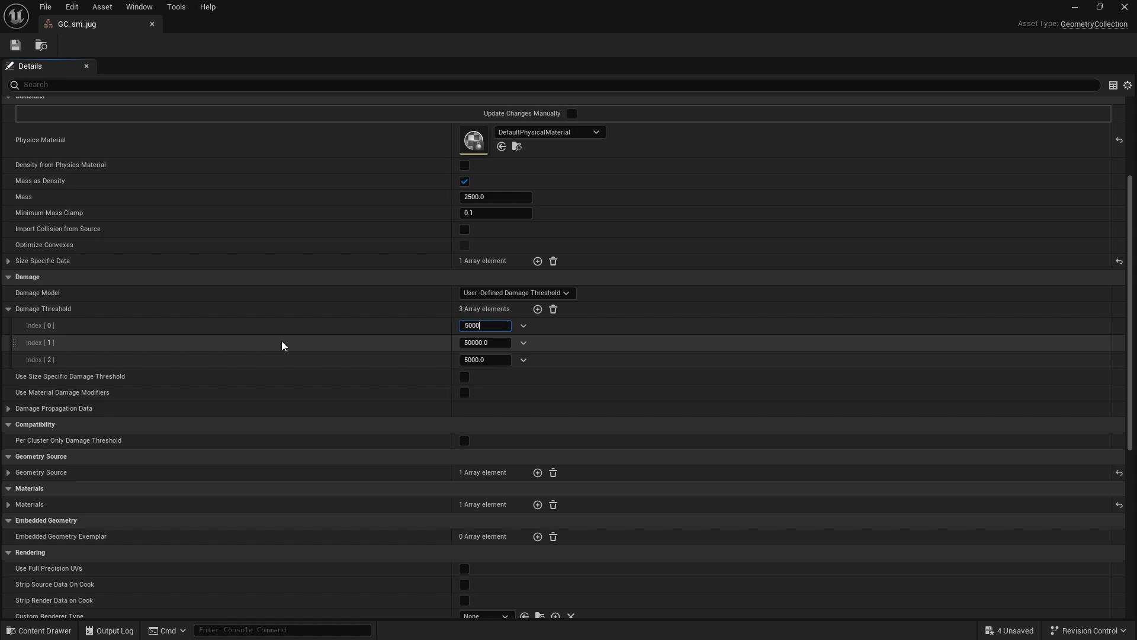
text(500)
key(Tab)
text(5)
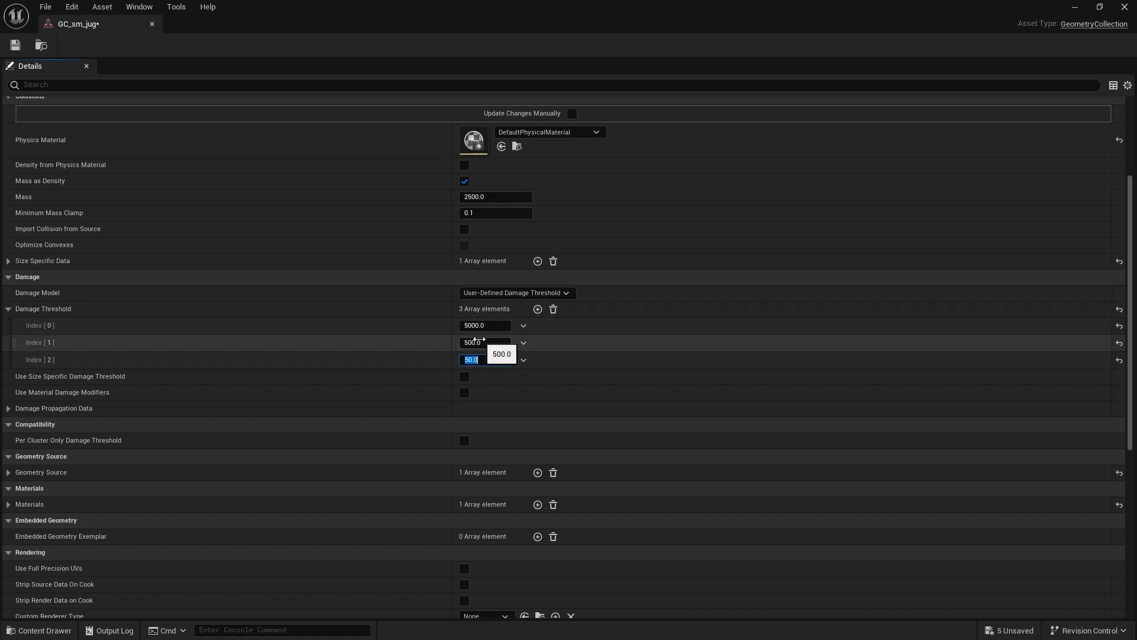
- Enable Remove on Sleep in the collection's removal settings, set the Slow-Moving Velocity Threshold to 250, and save the asset
scroll(386, 391, up, 2)
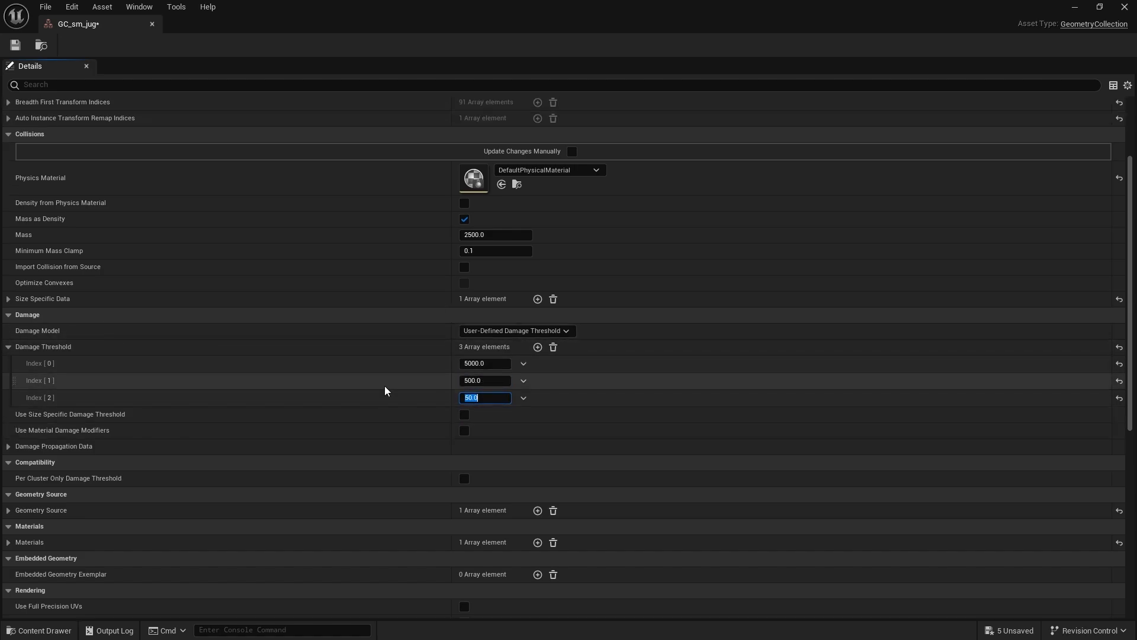
scroll(189, 207, down, 3)
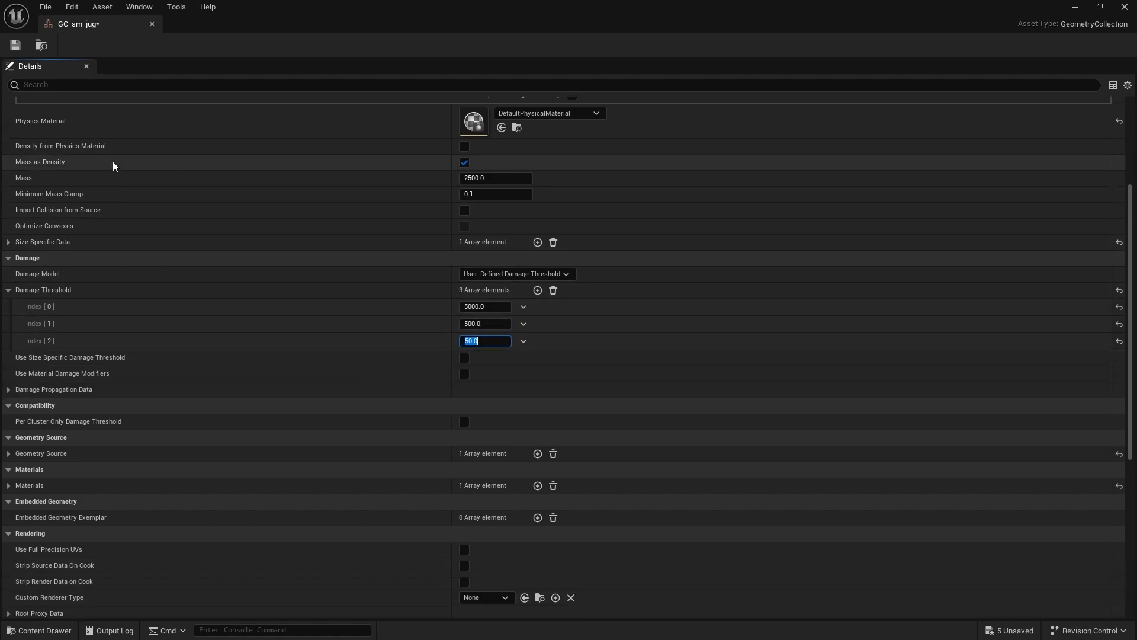
click(37, 88)
text(removal)
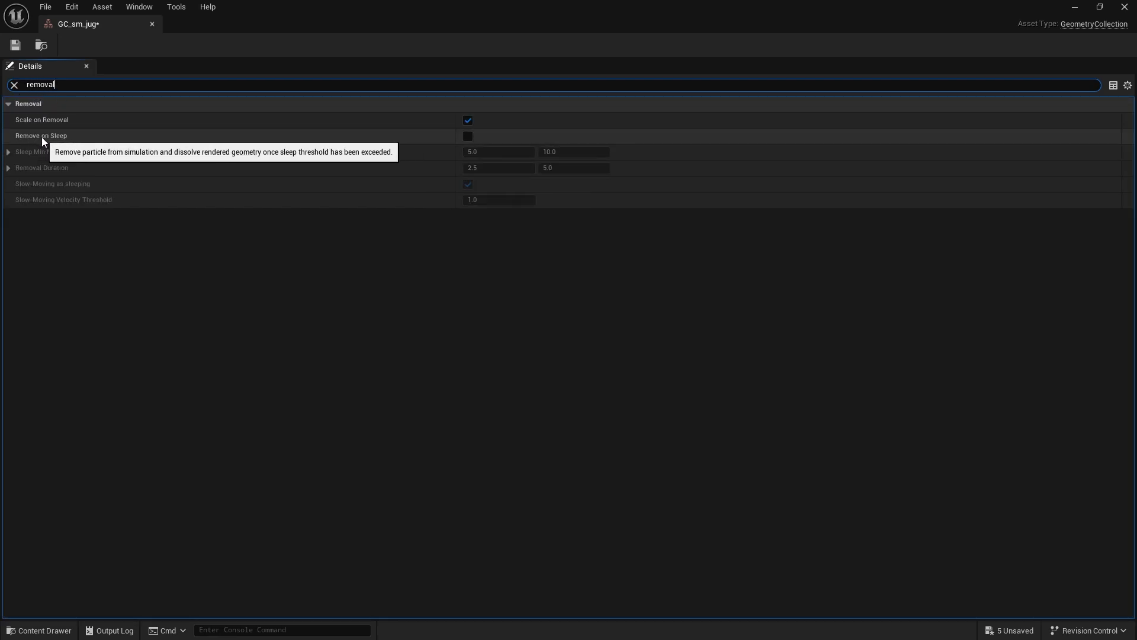
click(468, 136)
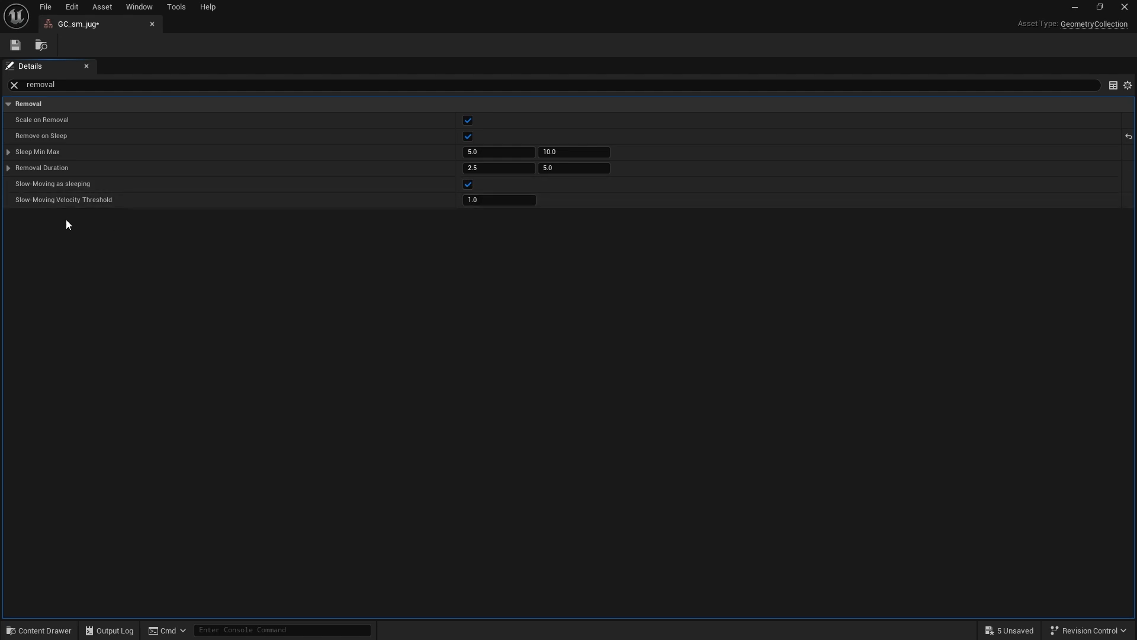
click(491, 199)
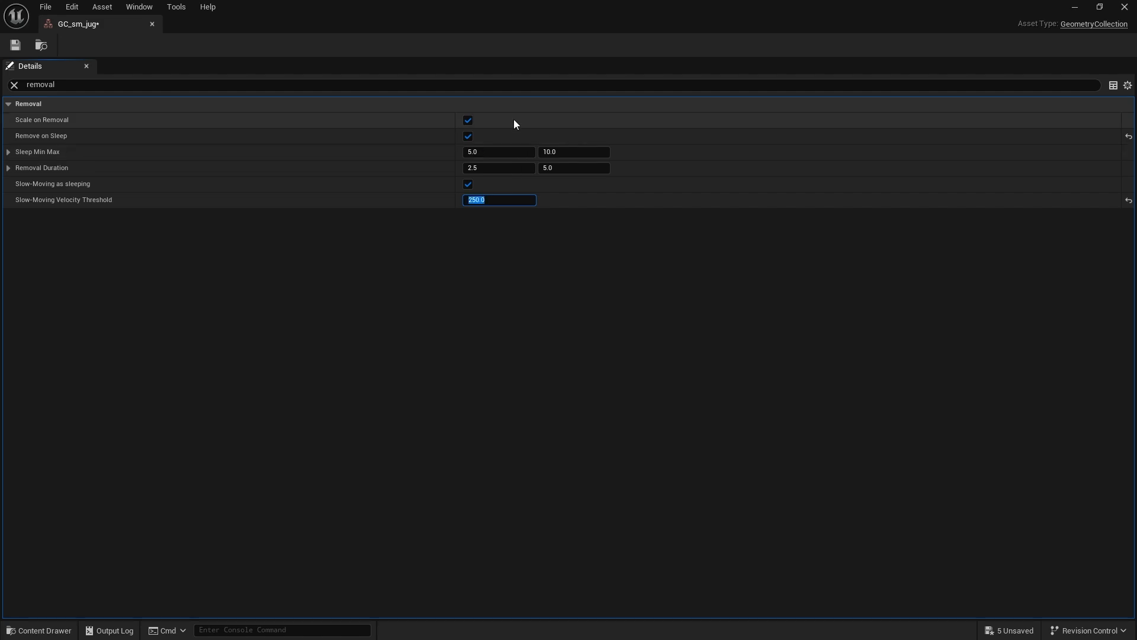
click(15, 45)
- Return to the level with the jug raised above the floor and simulate its fall to test the removal of broken pieces
double_click(977, 20)
click(337, 24)
mouse_move(507, 319)
right_down()
mouse_move(530, 338)
mouse_move(507, 318)
right_up()
key(s)
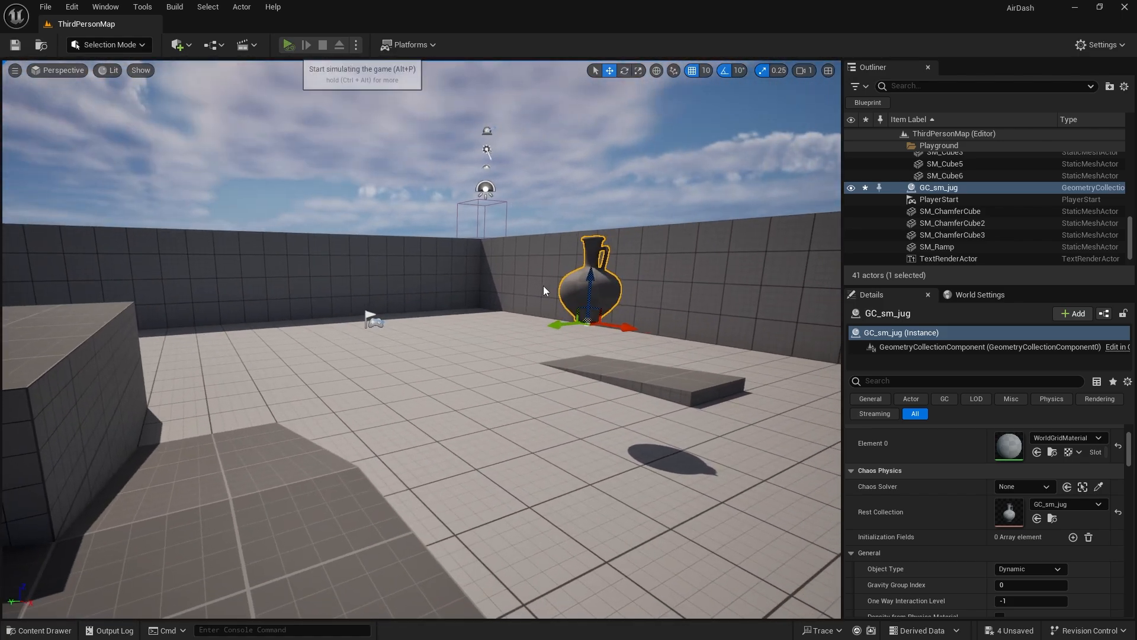
key(alt+p)
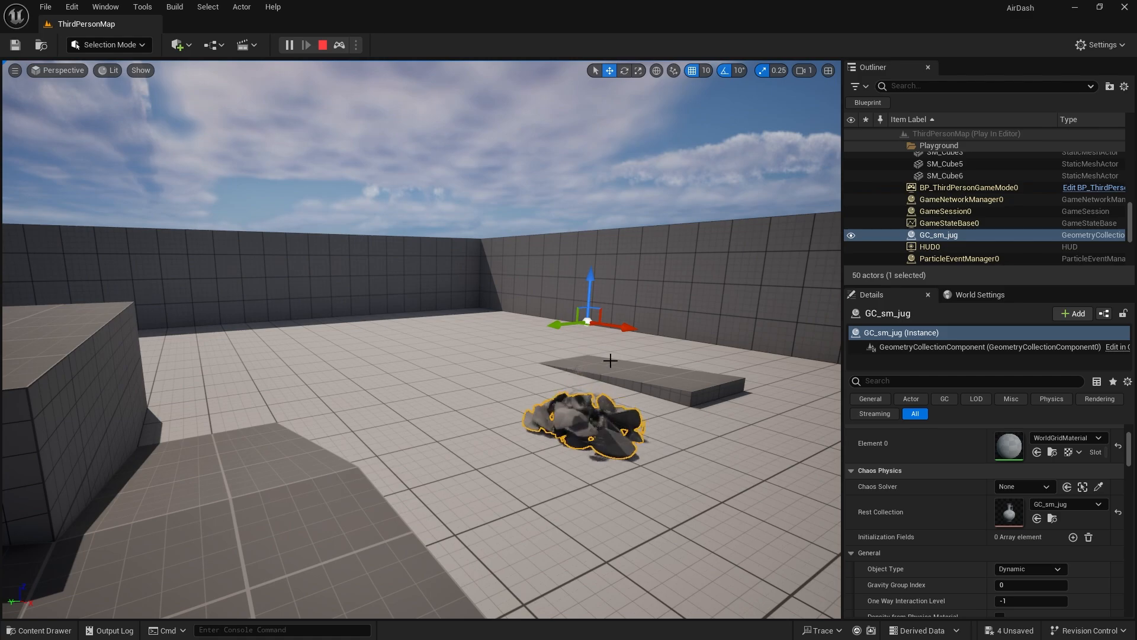
key(w)
mouse_move(544, 489)
right_down()
mouse_move(557, 514)
mouse_move(544, 490)
right_up()
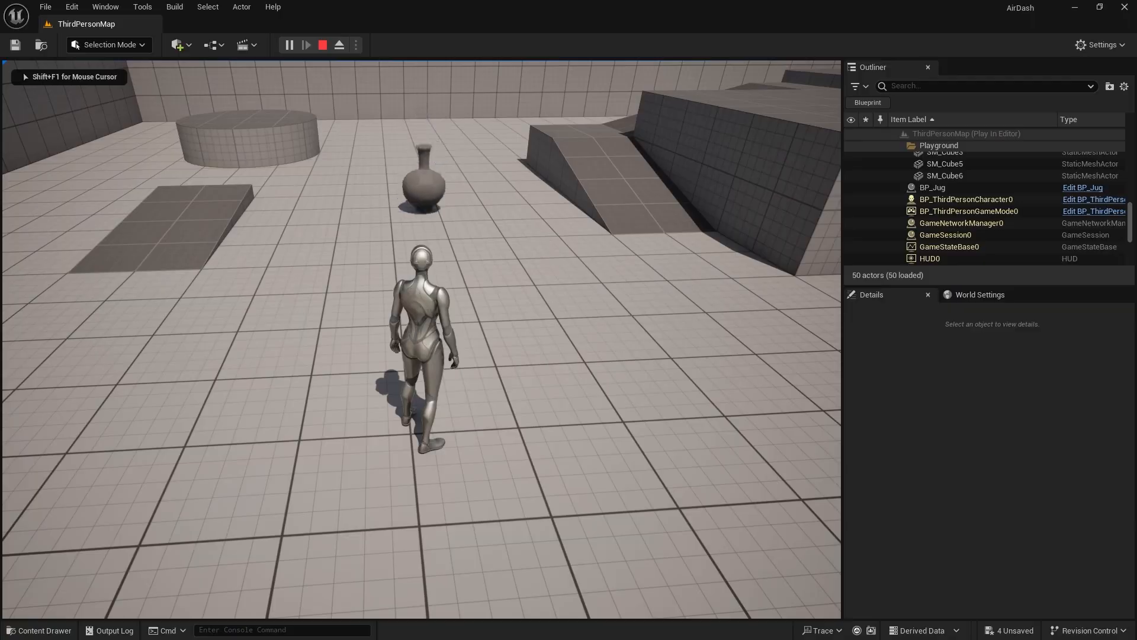
- Run the third-person character into the BP_Jug actor during play to test how it shatters on contact
key(w)
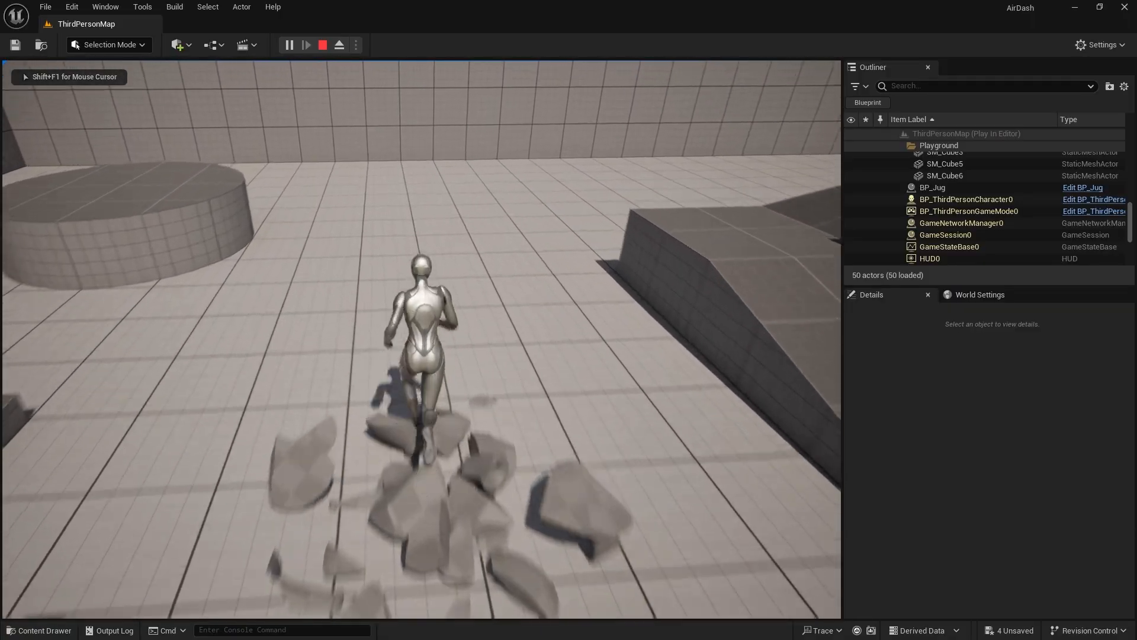
key(w)
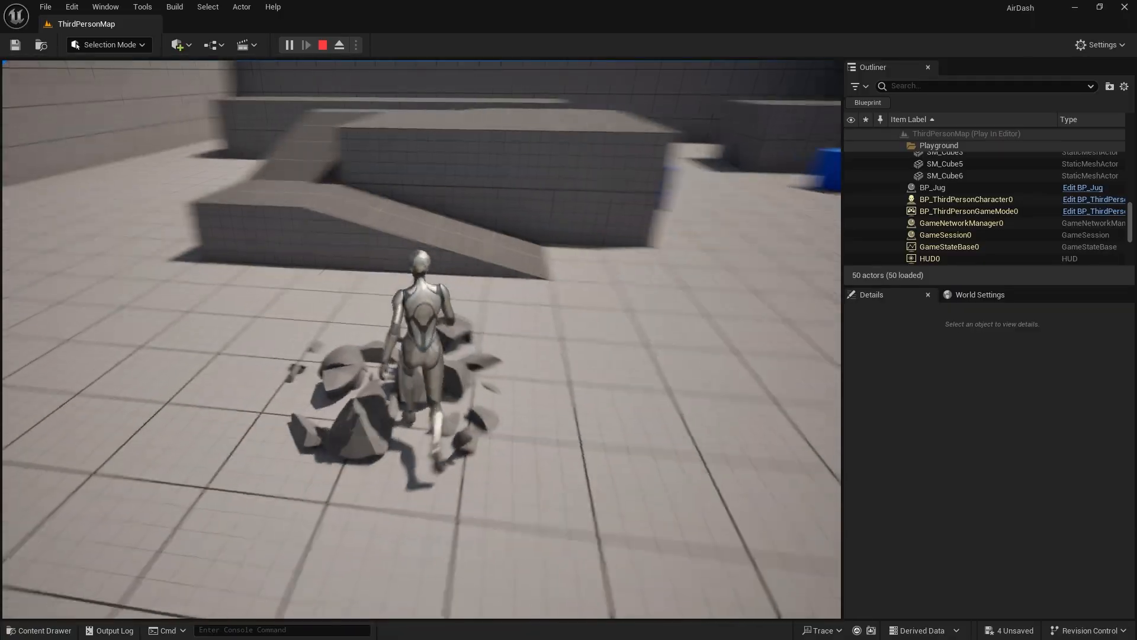
key(s)
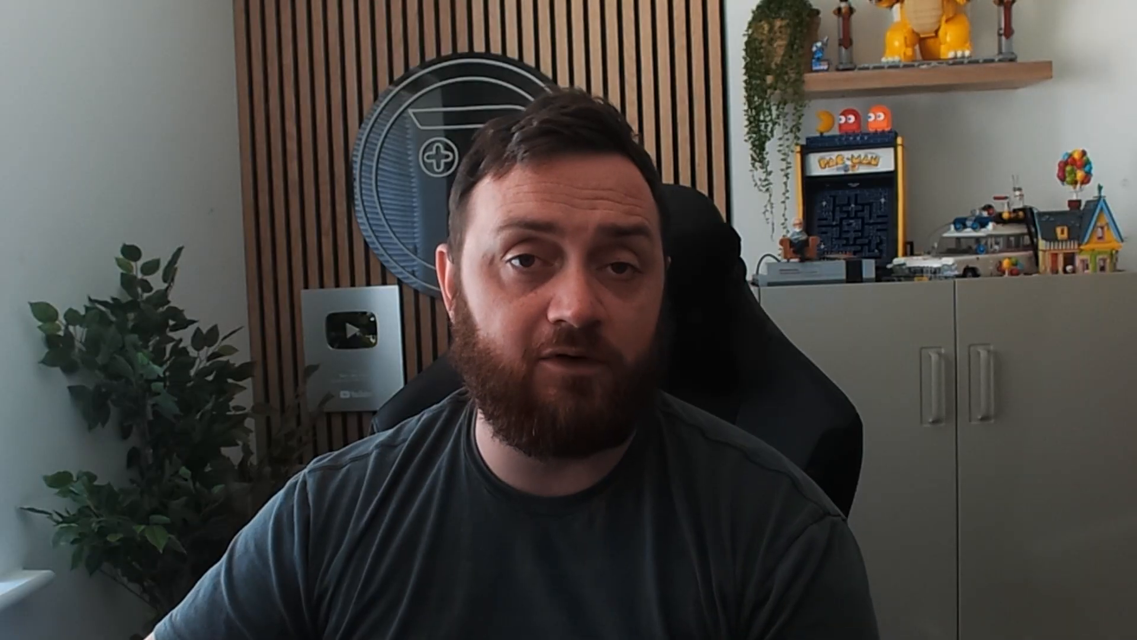